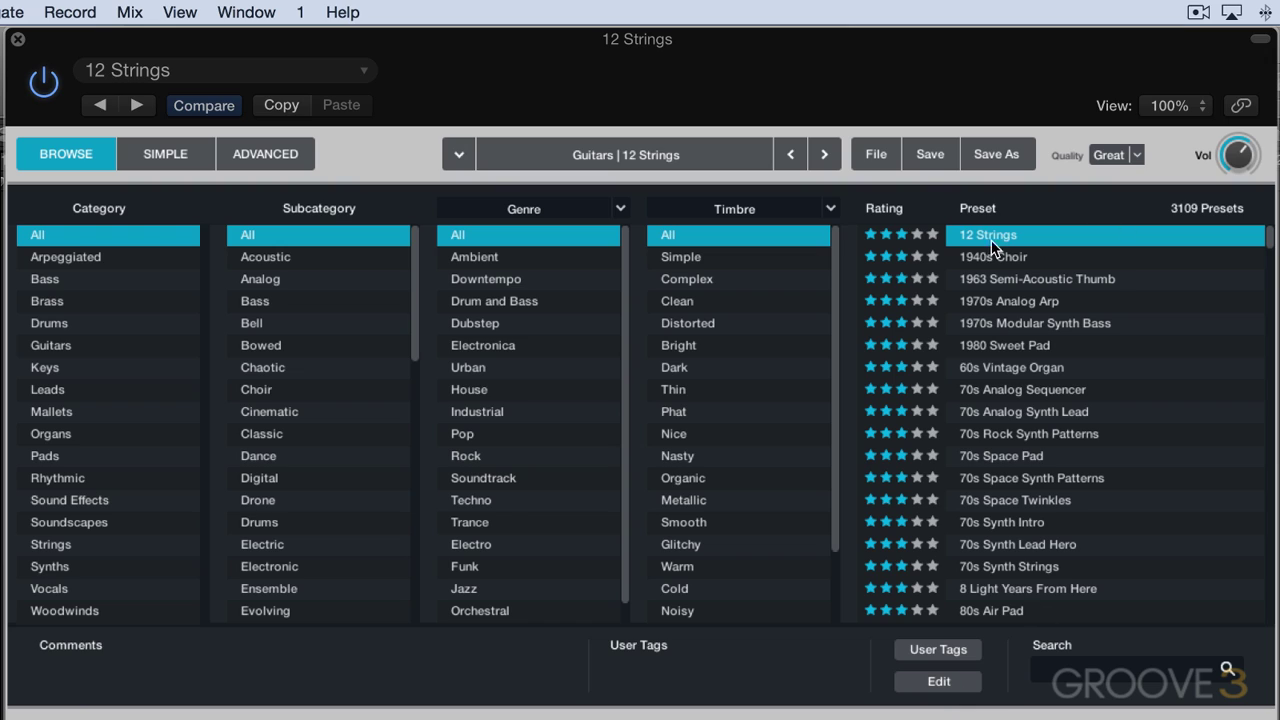
# Open the 12 Strings preset for attribute editing and toggle its Nasty timbre tag on and back off
pyautogui.click(937, 682)
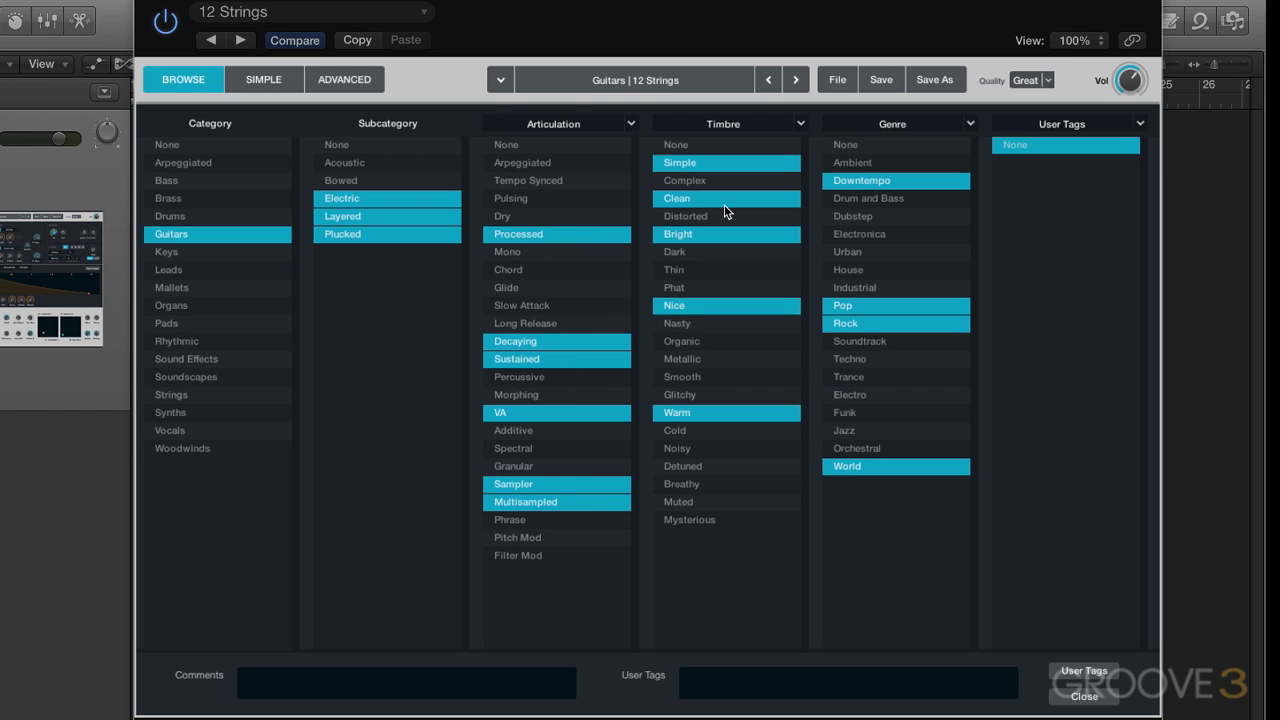
pyautogui.click(692, 325)
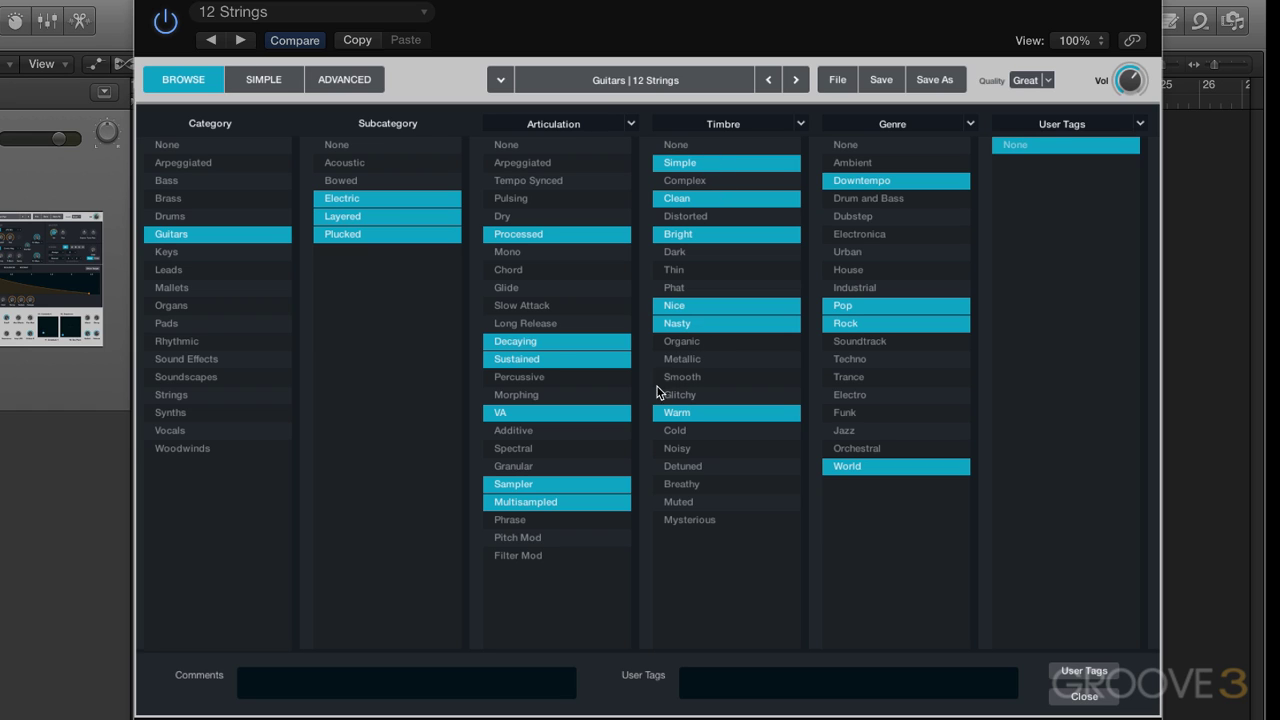
pyautogui.click(682, 324)
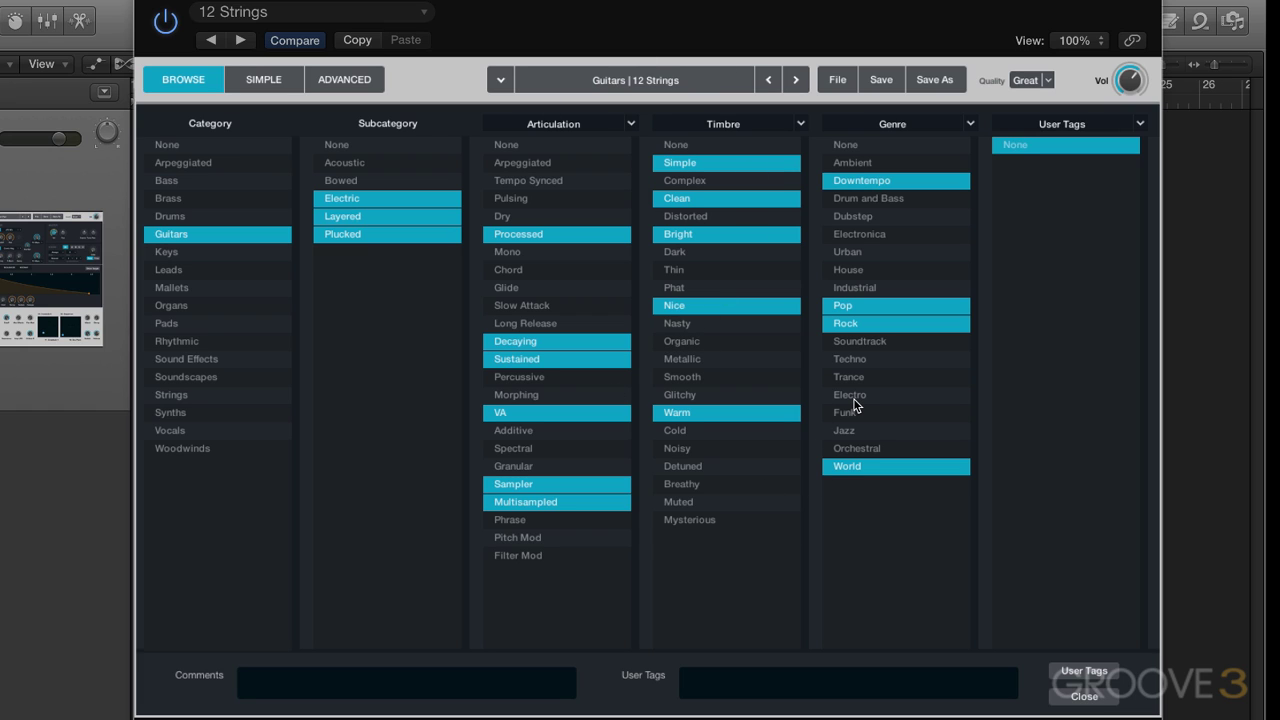
pyautogui.click(428, 687)
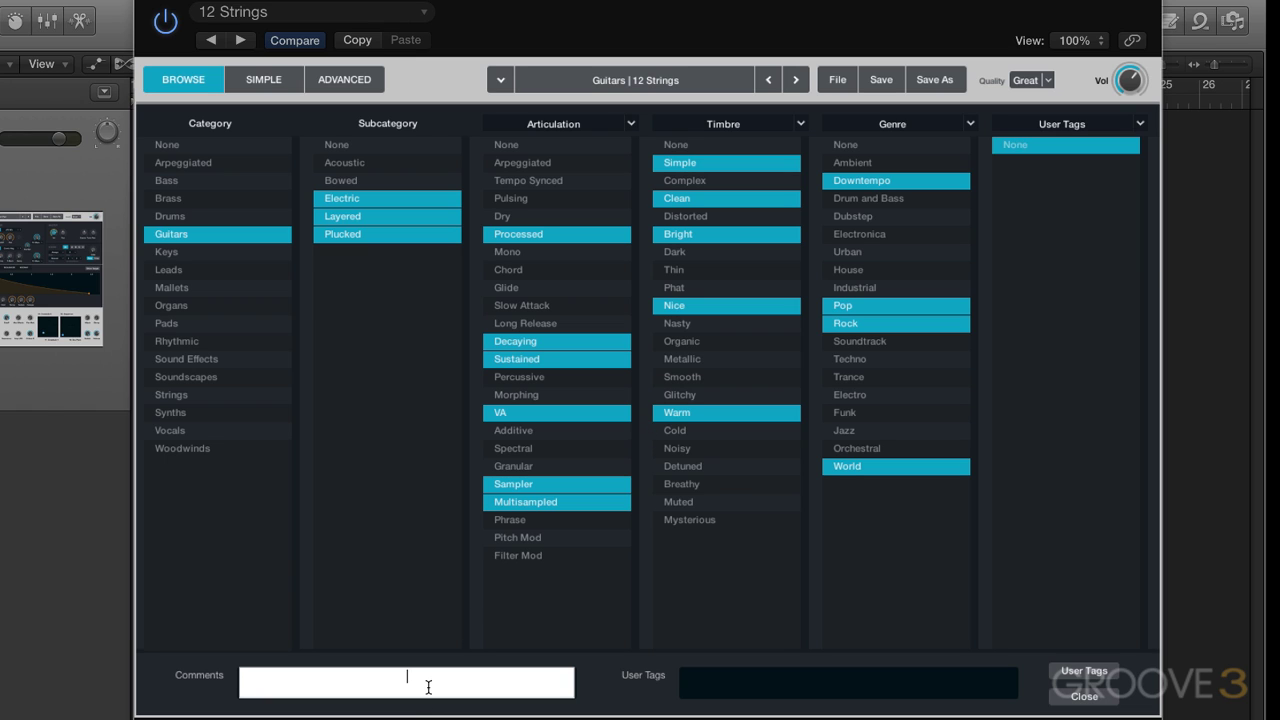
# Step forward through the presets in the attribute editor until 1980 Sweet Pad is loaded
pyautogui.click(796, 80)
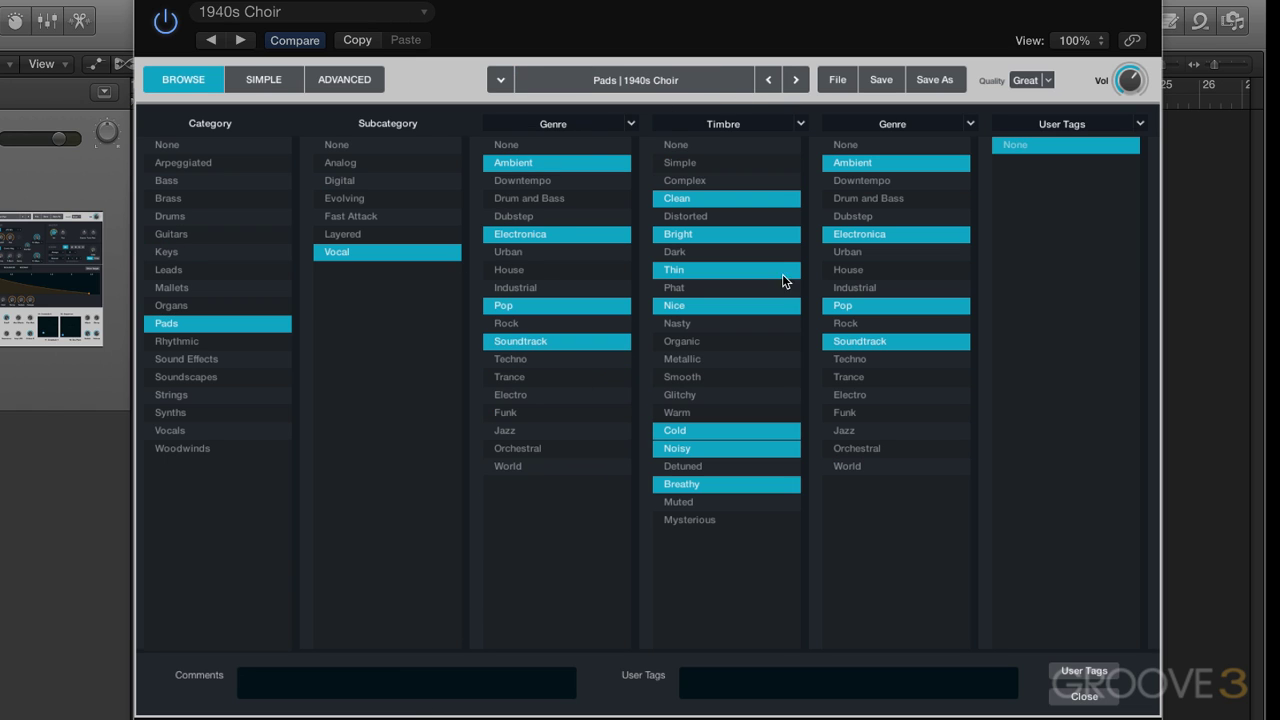
pyautogui.click(796, 80)
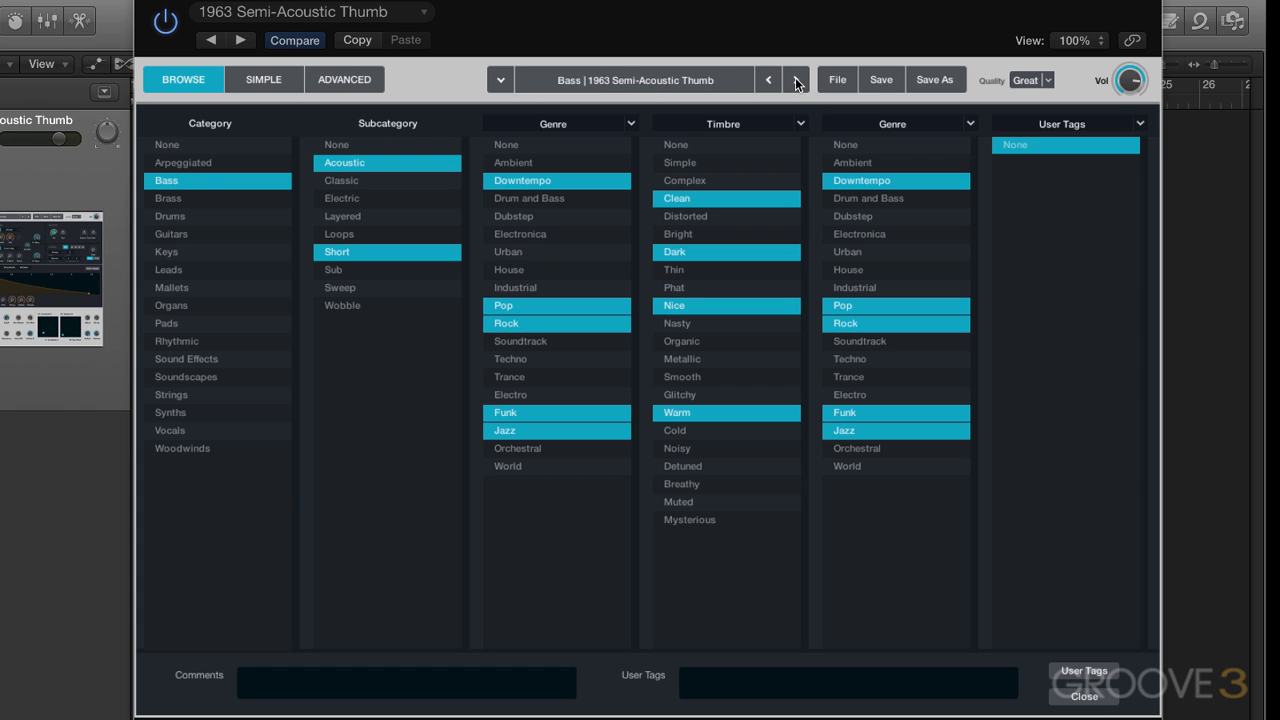
pyautogui.click(796, 80)
pyautogui.click(796, 80)
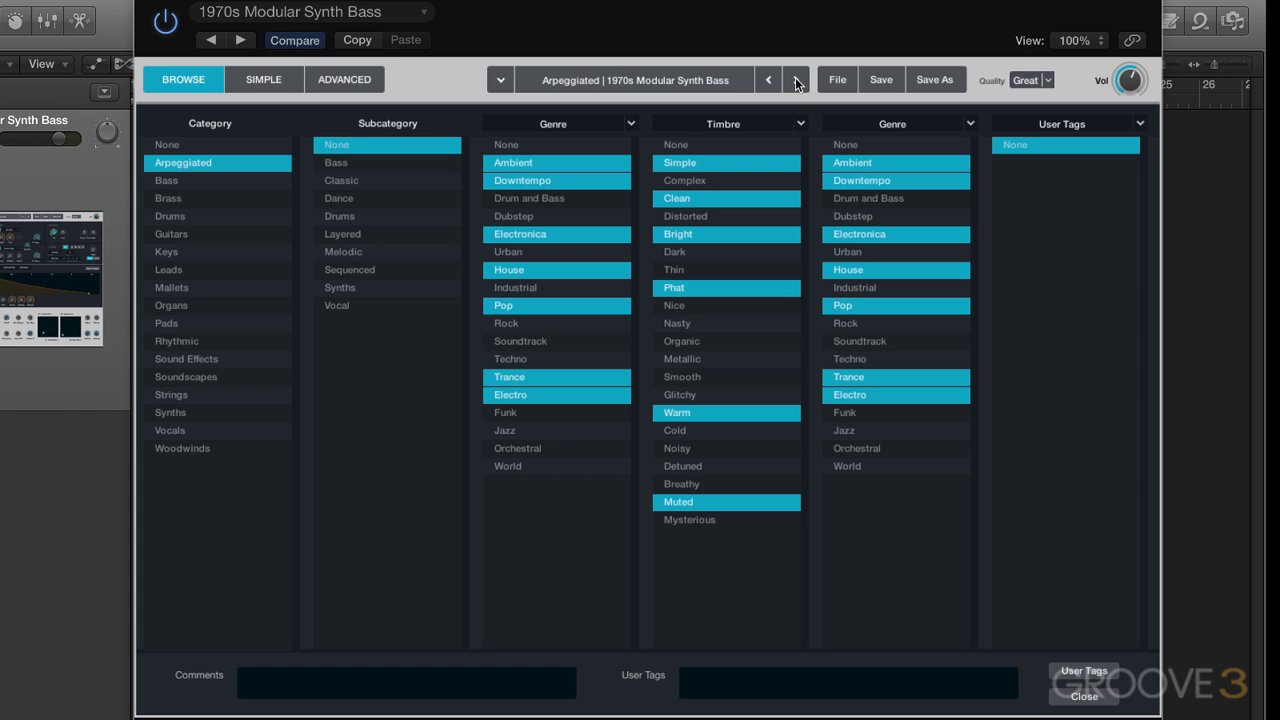
pyautogui.click(796, 80)
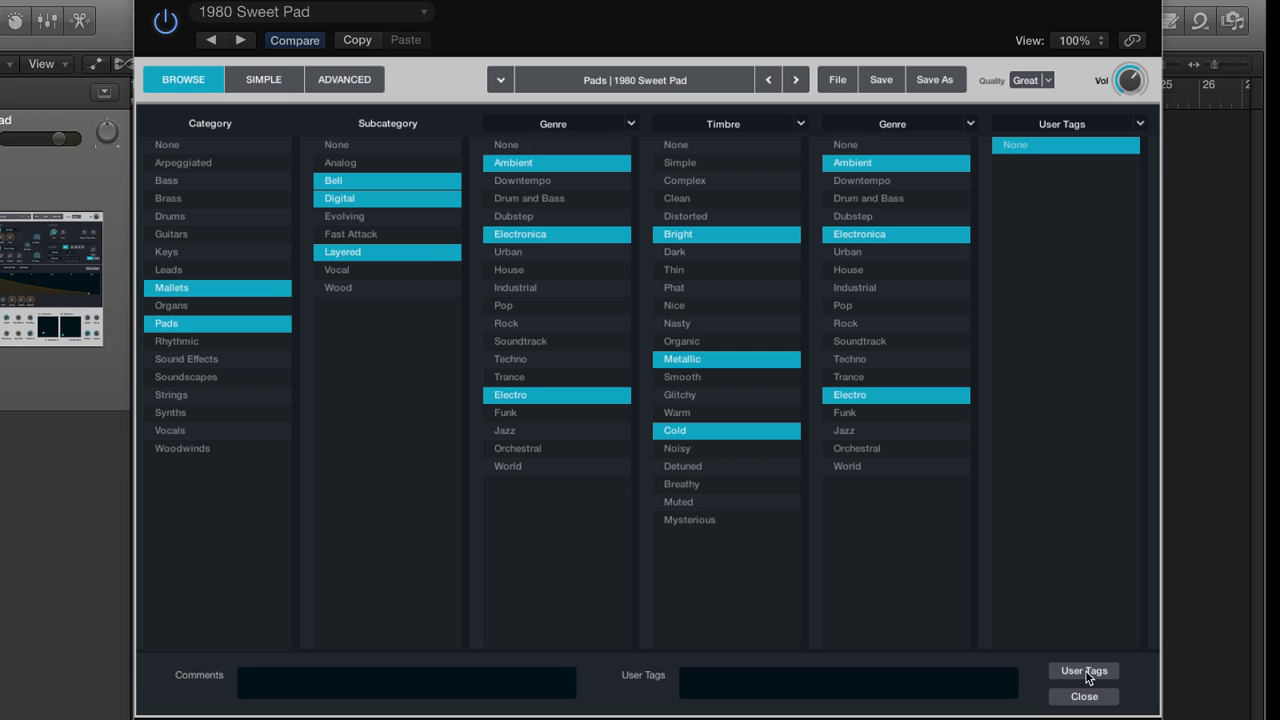
# Create the user tag "My EDM Sounds I Like" for the 1980 Sweet Pad preset and leave the attribute editor
pyautogui.click(1086, 672)
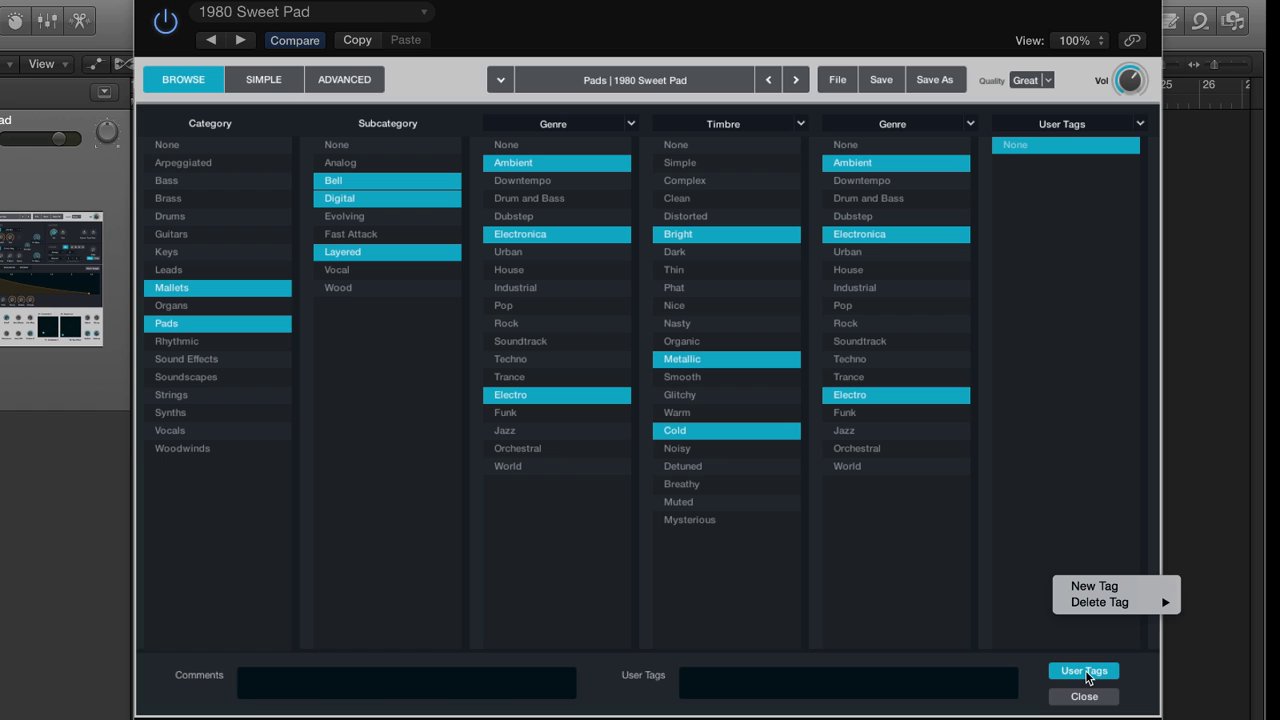
pyautogui.click(1105, 583)
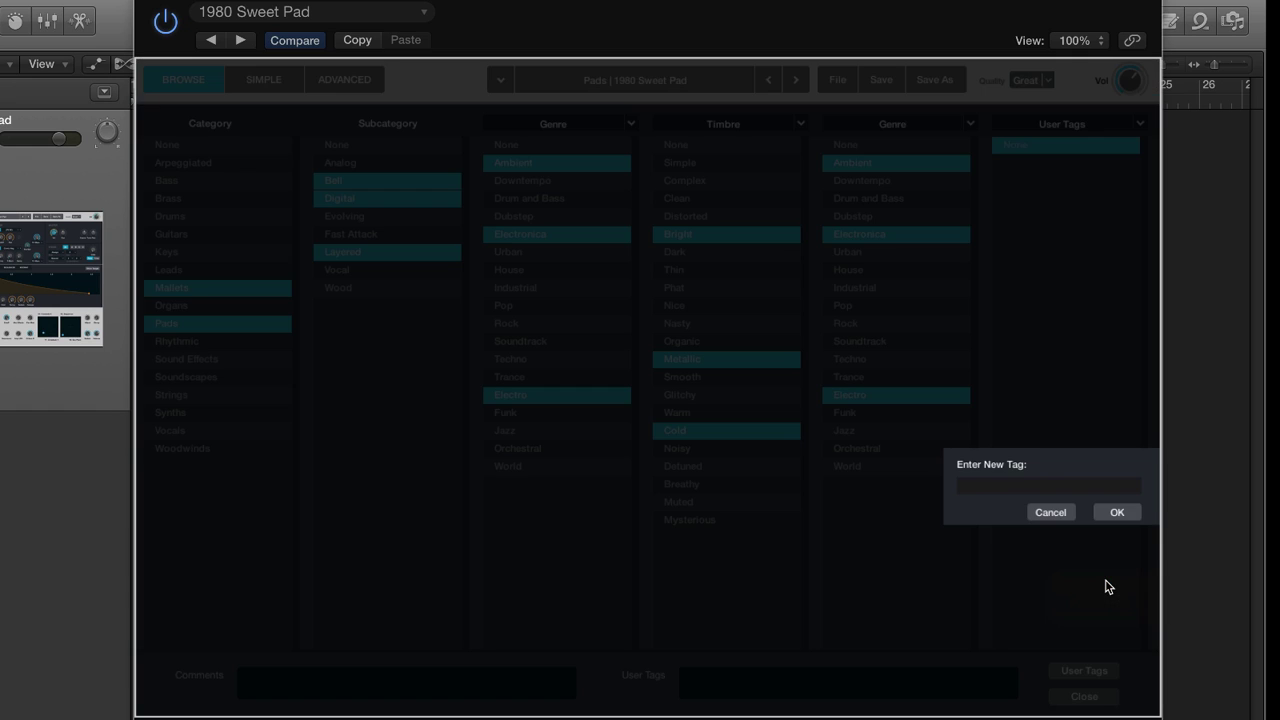
pyautogui.write('M')
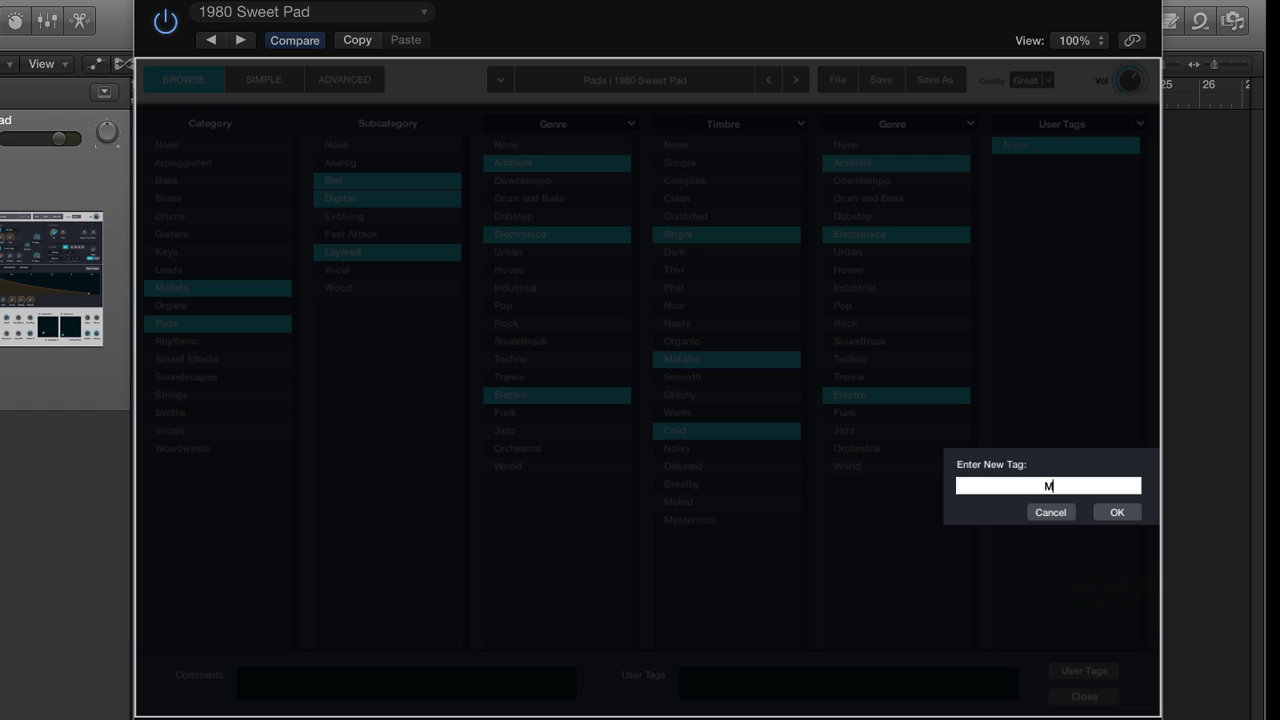
pyautogui.write('y EDM Sounds I Like')
pyautogui.click(1113, 514)
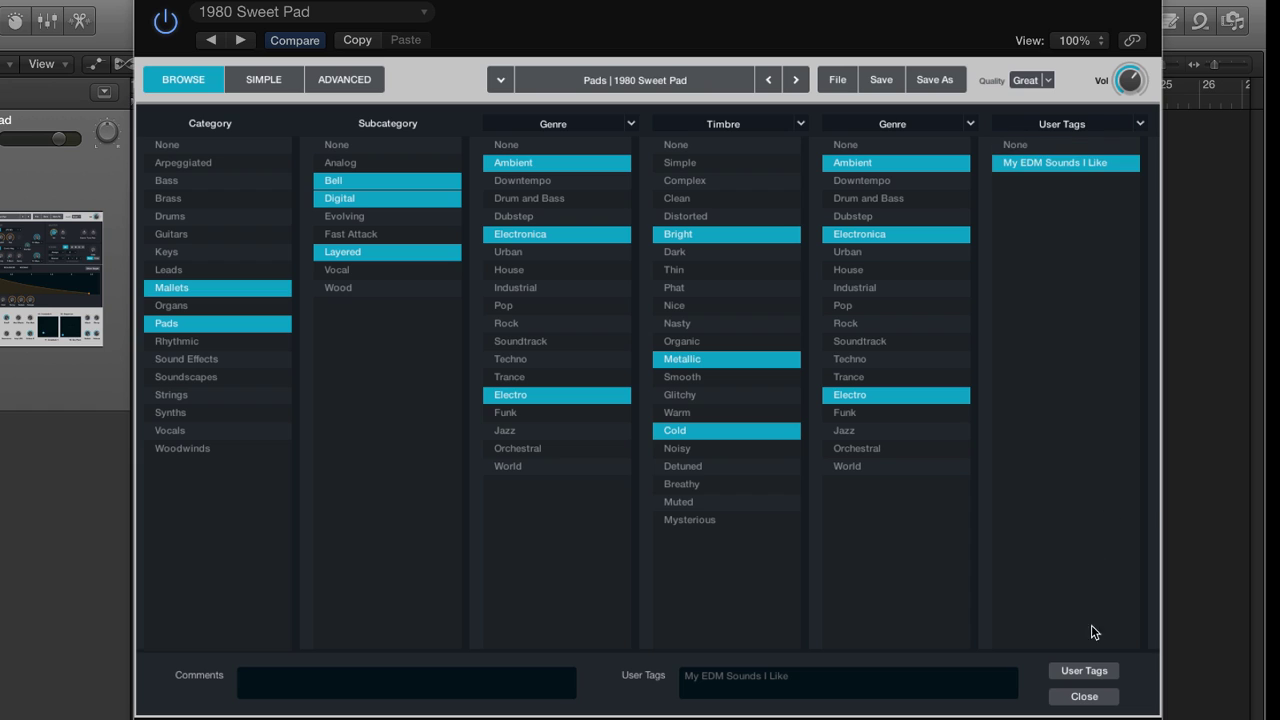
pyautogui.click(1083, 697)
# Load the 70s Analog Synth Lead preset and assign it the "My EDM Sounds I Like" user tag
pyautogui.click(955, 200)
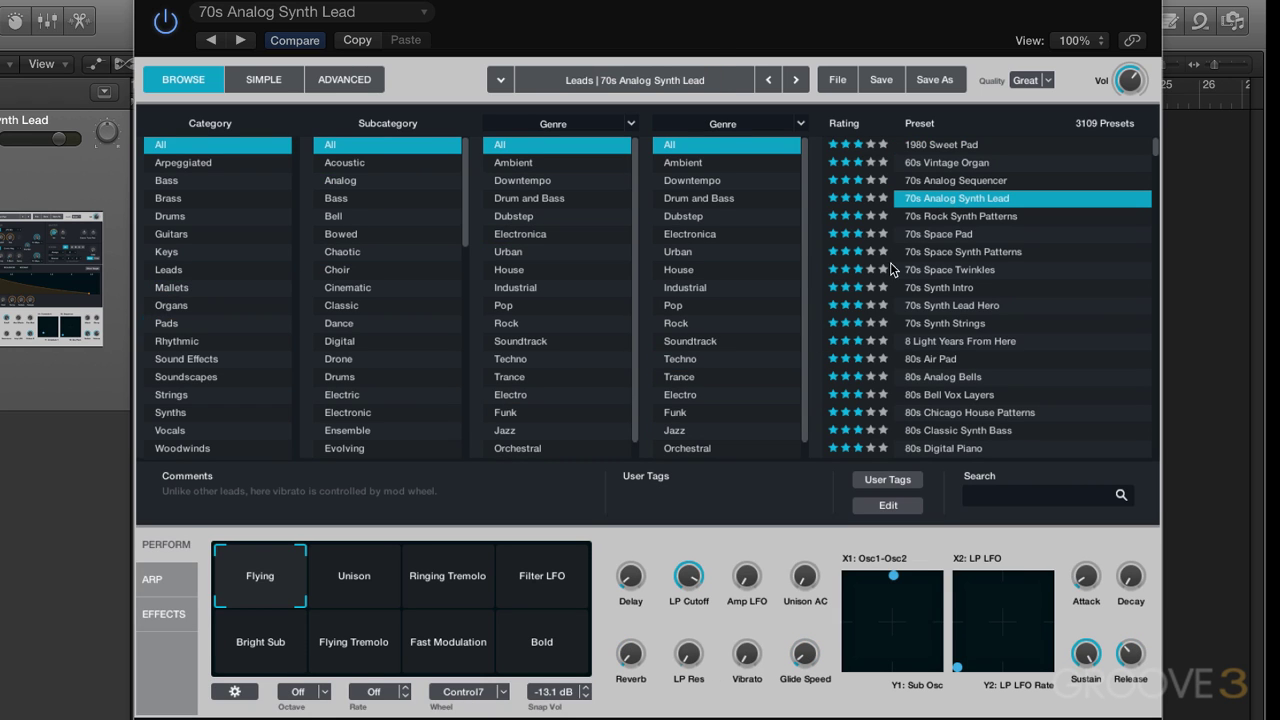
pyautogui.click(896, 482)
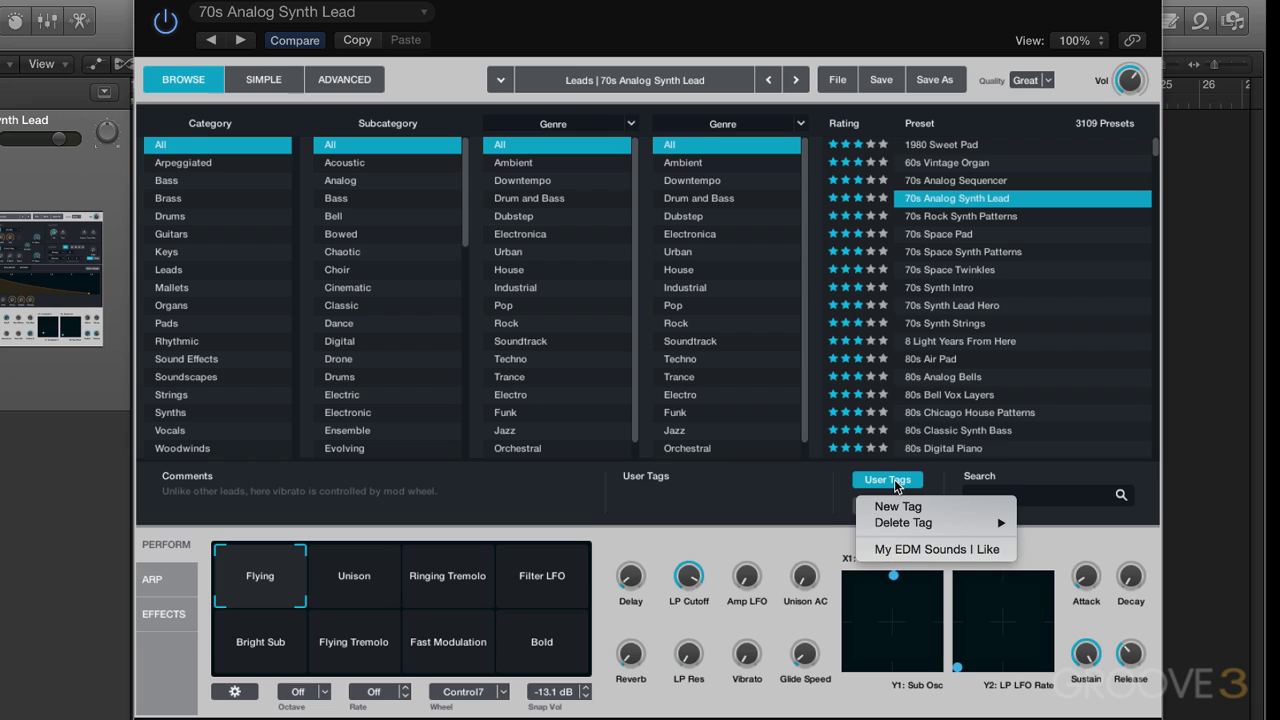
pyautogui.click(924, 551)
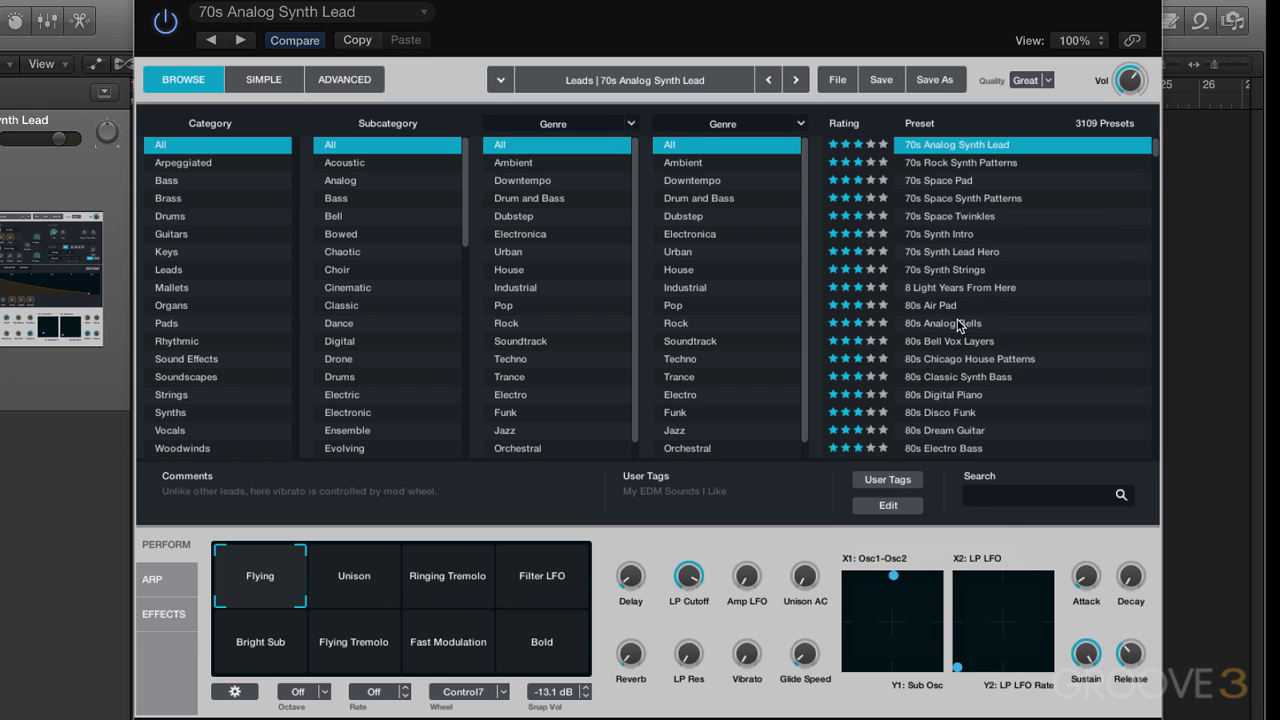
# Load the 80s Classic Synth Bass preset and assign it the "My EDM Sounds I Like" user tag
pyautogui.click(946, 379)
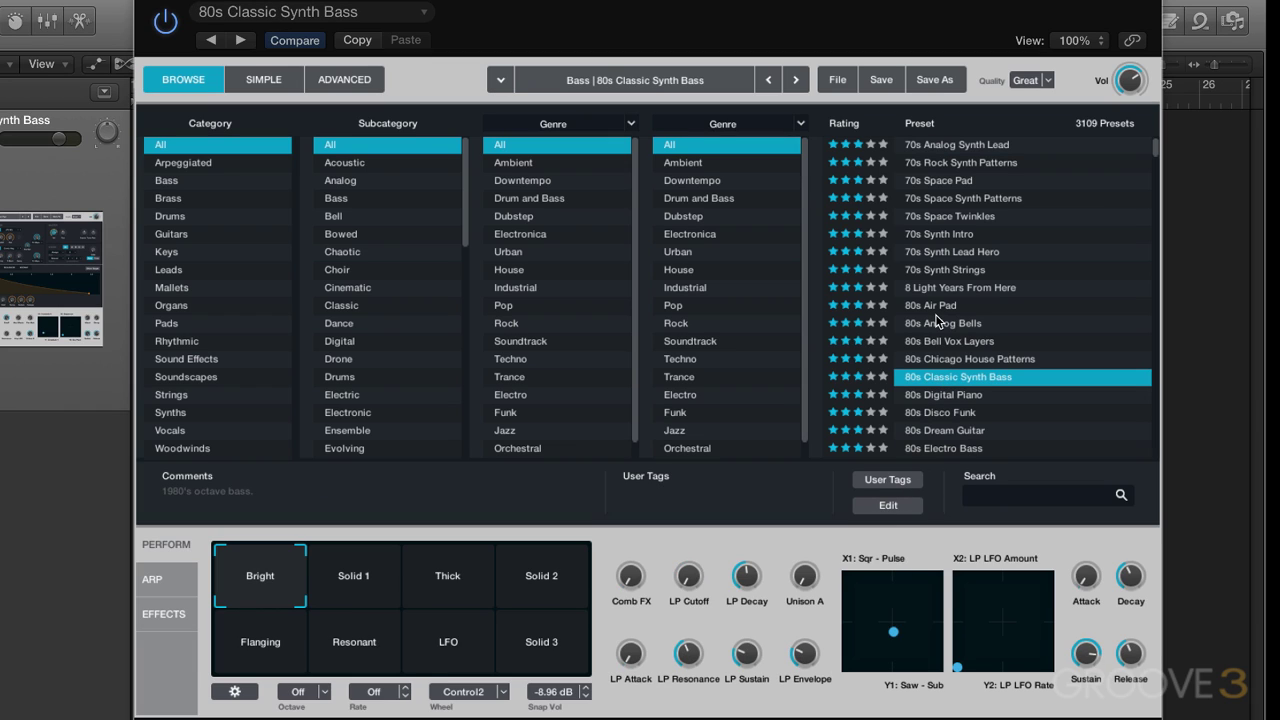
pyautogui.click(897, 482)
pyautogui.click(920, 549)
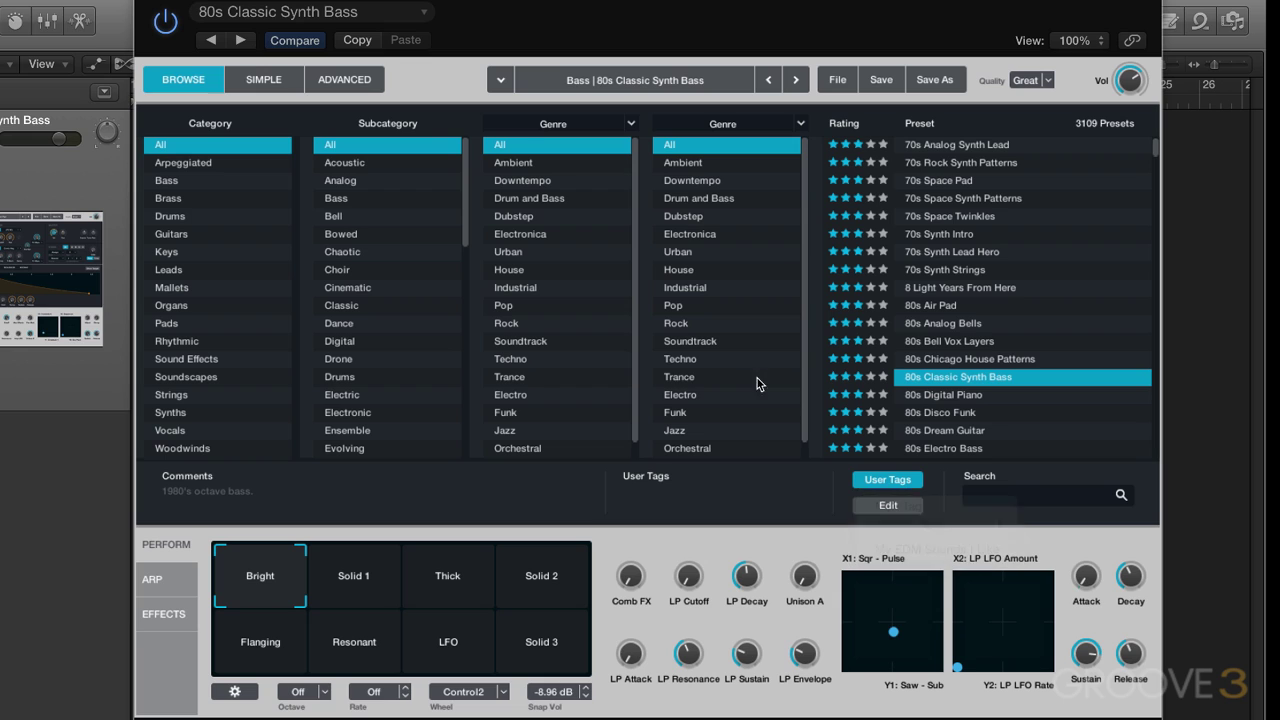
# Filter the presets by the Techno genre and assign the "My EDM Sounds I Like" tag to Abstract Electric Piano
pyautogui.click(688, 362)
pyautogui.click(945, 359)
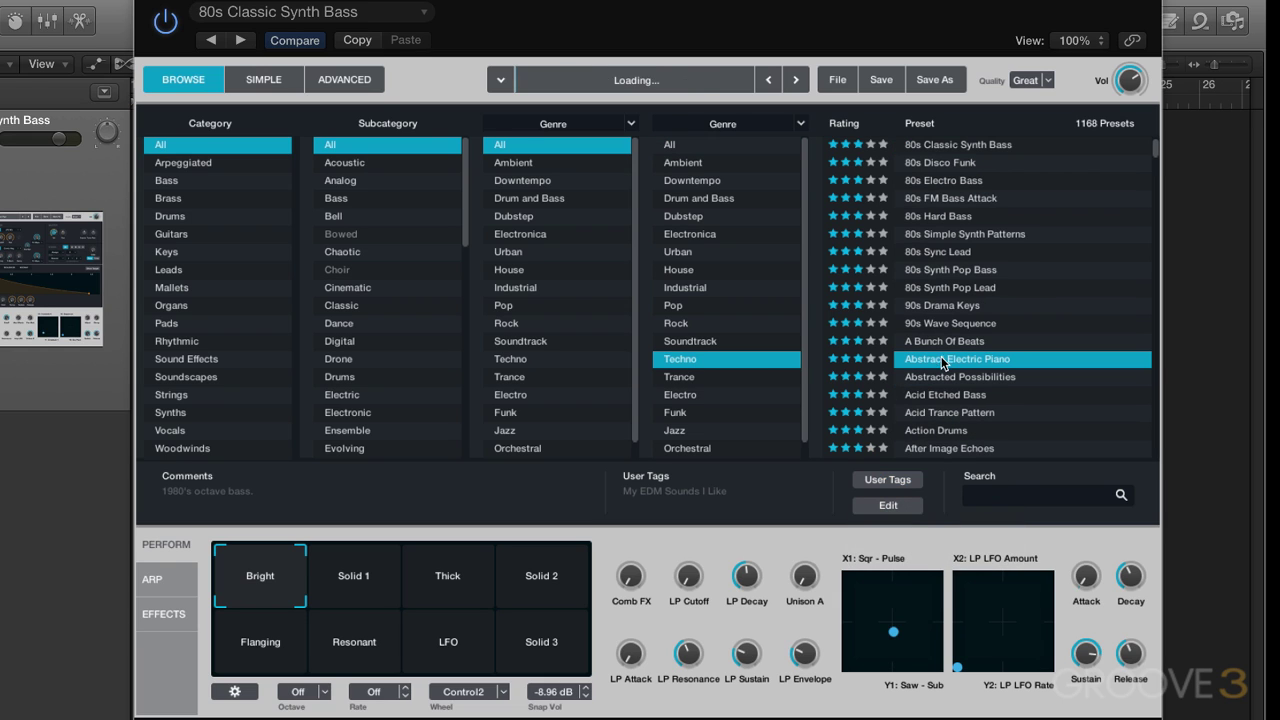
pyautogui.click(888, 480)
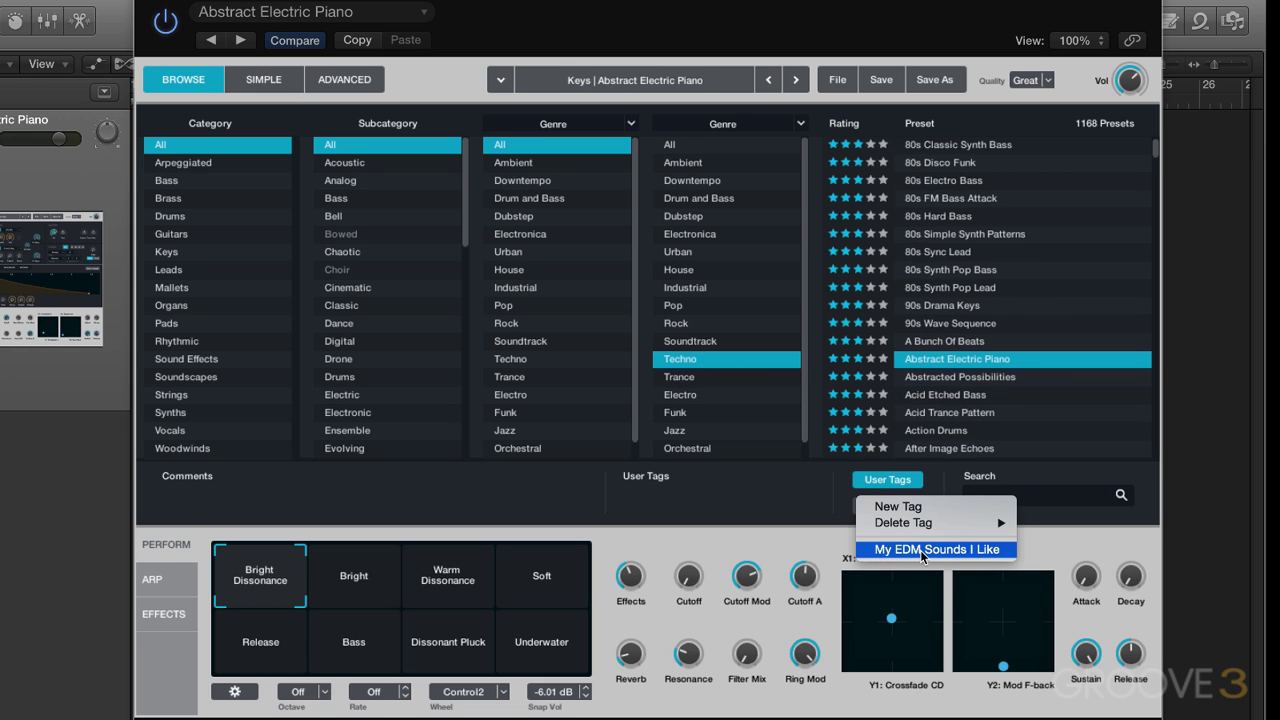
pyautogui.click(920, 547)
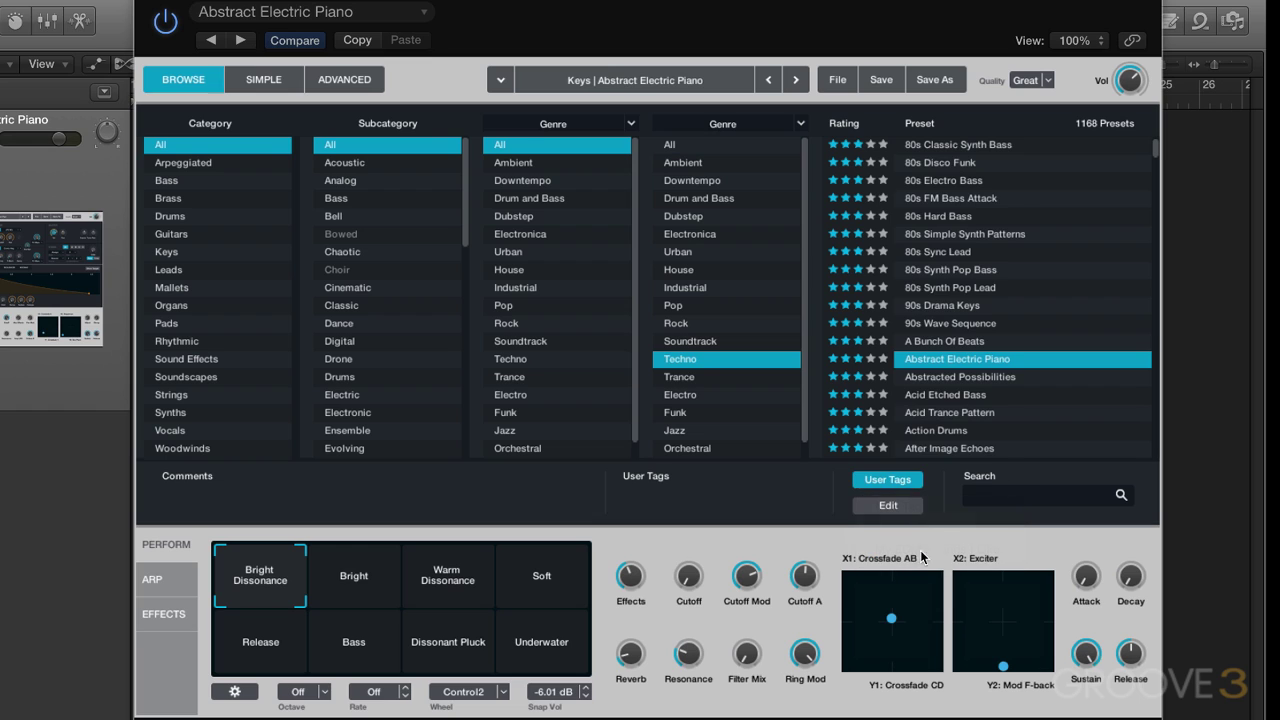
# Filter the presets by the Funk genre and assign the "My EDM Sounds I Like" tag to Beat Box Loops 04
pyautogui.click(680, 413)
pyautogui.click(915, 396)
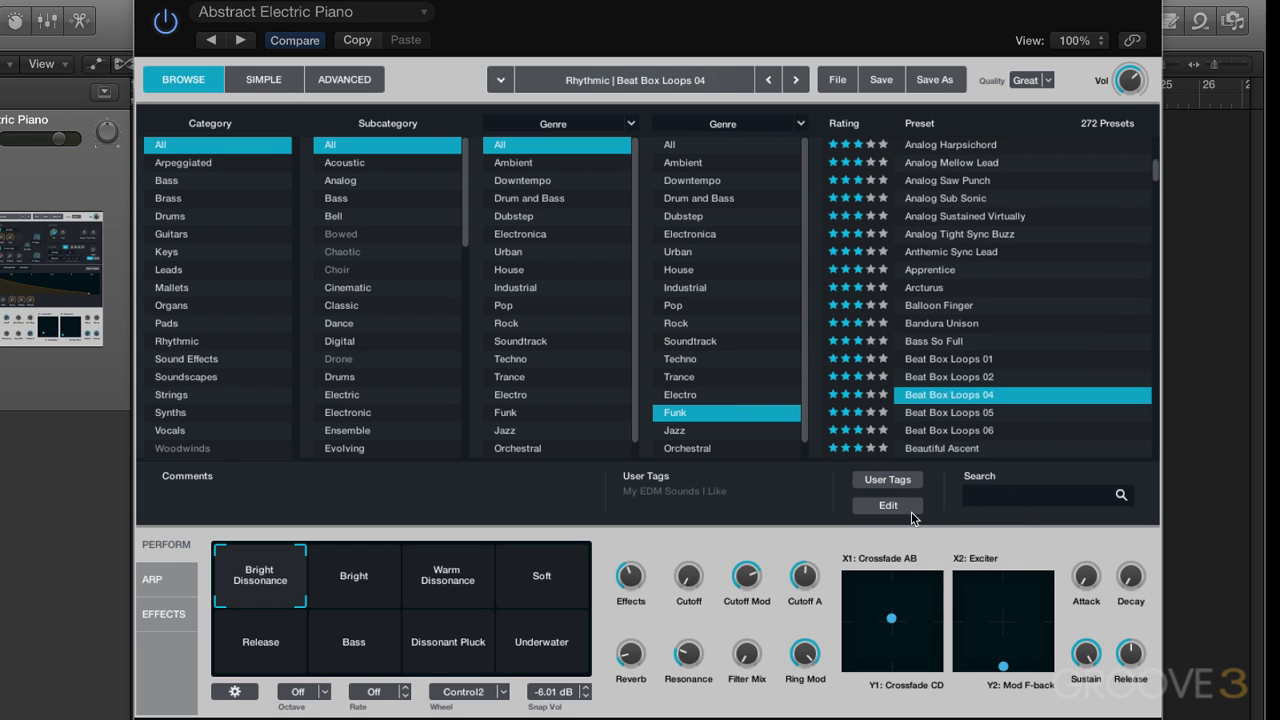
pyautogui.click(893, 482)
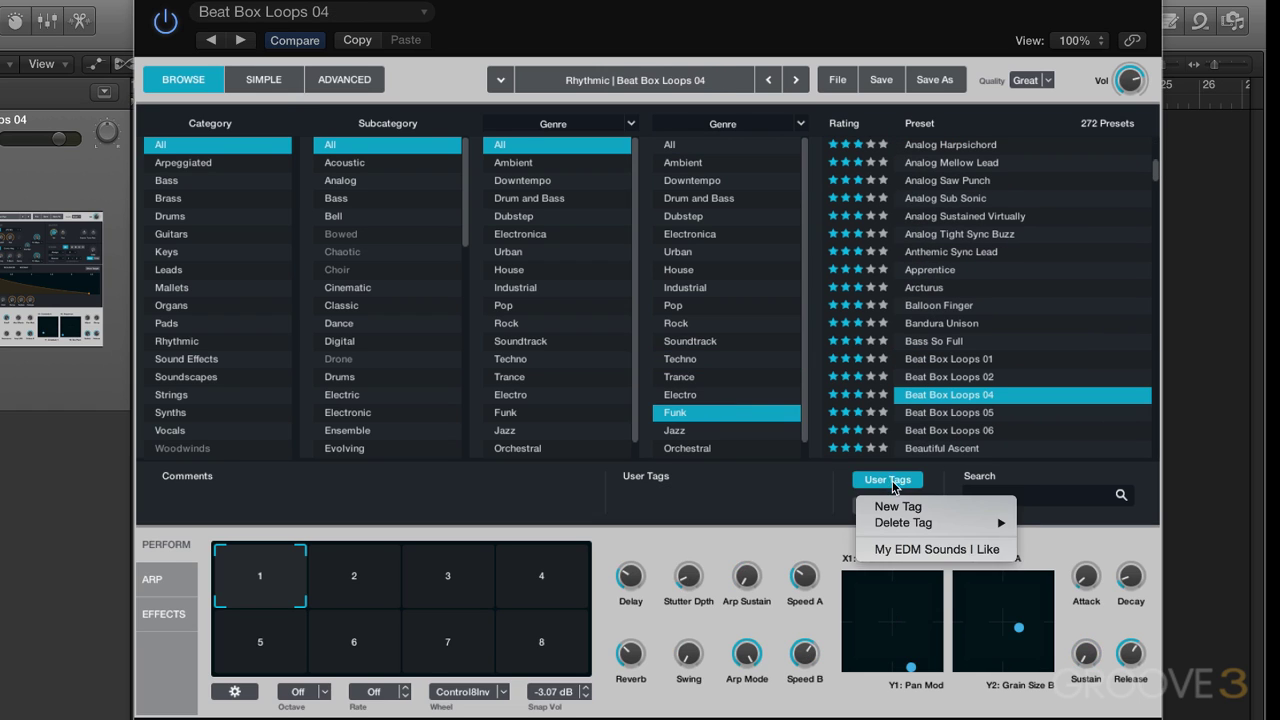
pyautogui.click(925, 550)
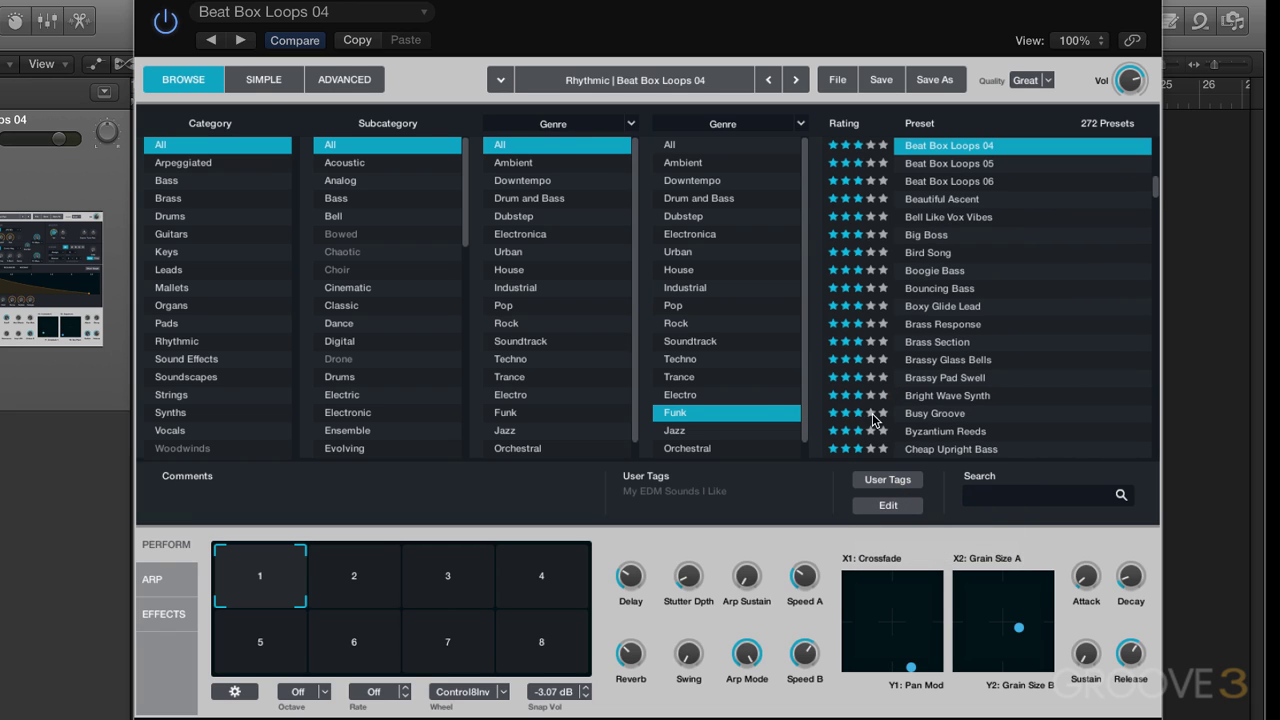
# Switch the second Genre column to User Tags and filter the presets by "My EDM Sounds I Like"
pyautogui.click(760, 125)
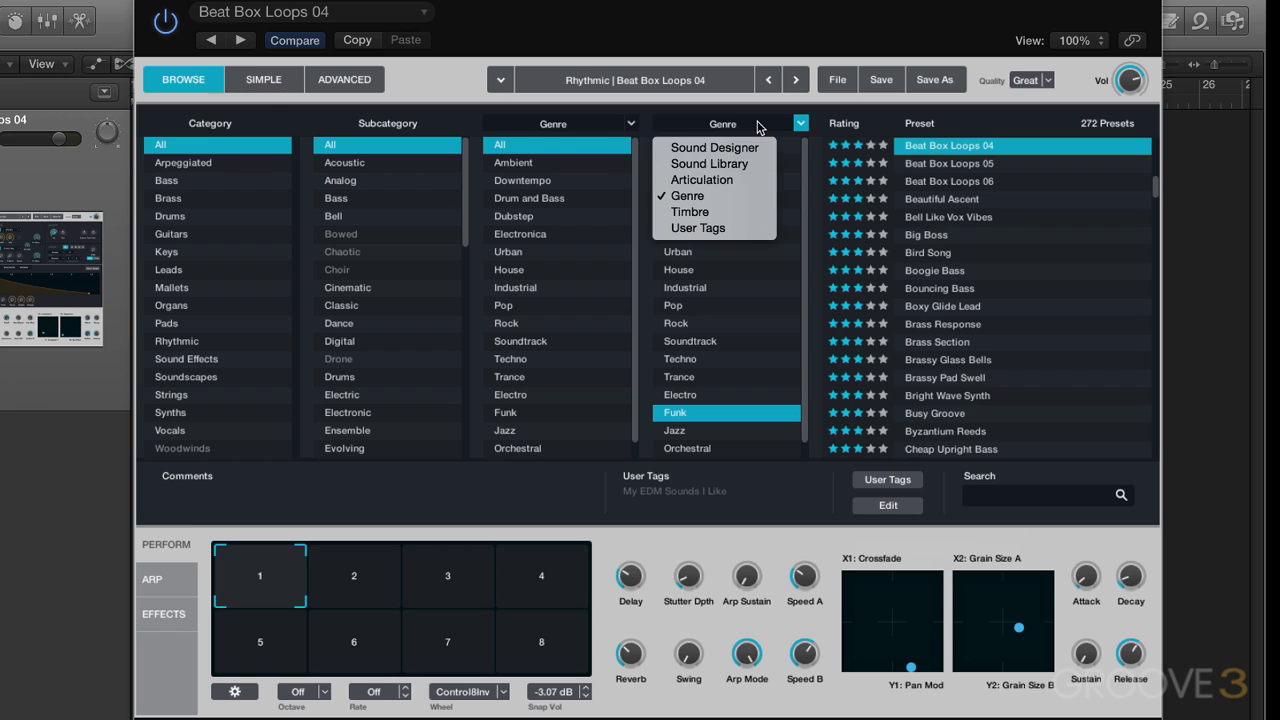
pyautogui.click(700, 228)
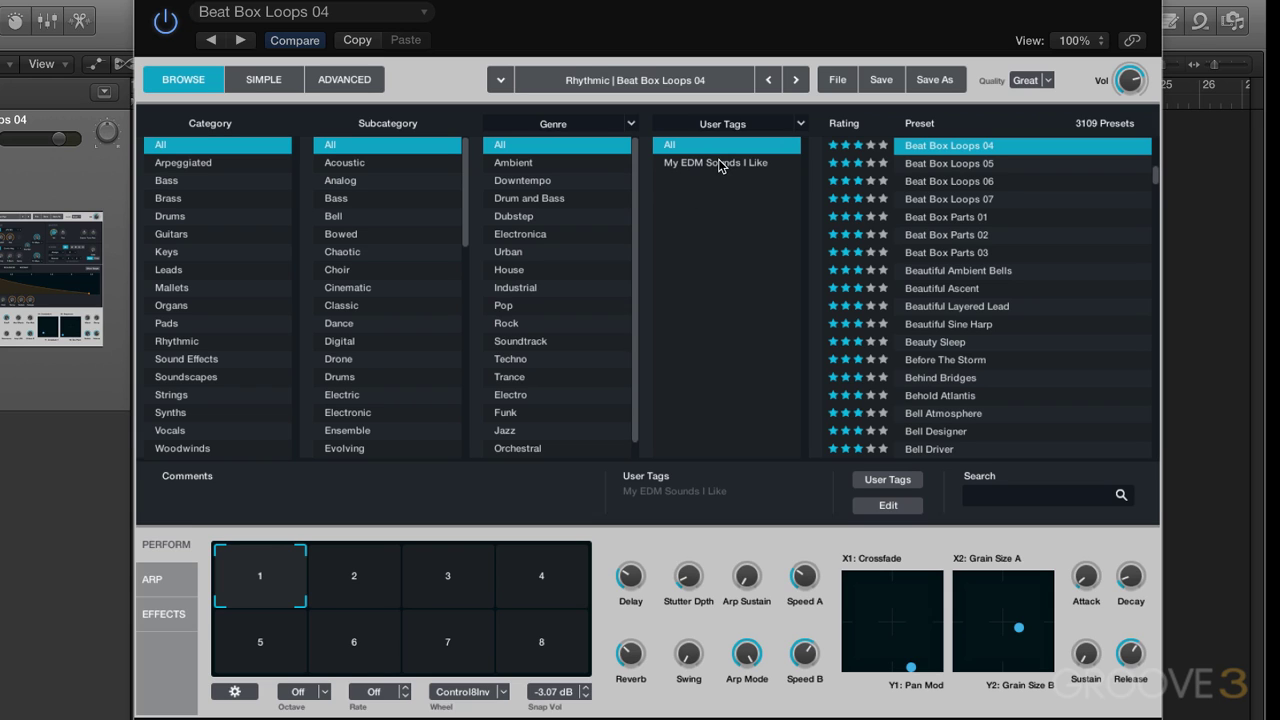
pyautogui.click(719, 164)
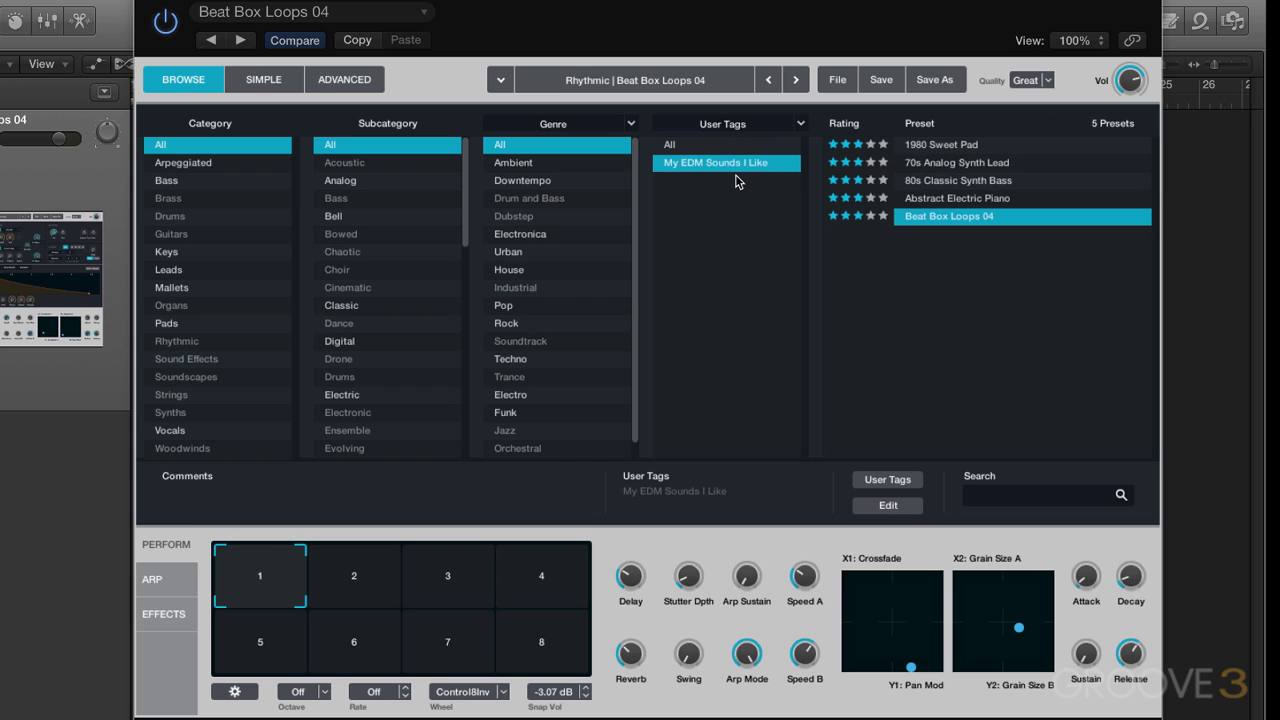
# Narrow the tagged presets to the Analog subcategory and Downtempo genre, and reset the user tag filter to All
pyautogui.click(334, 183)
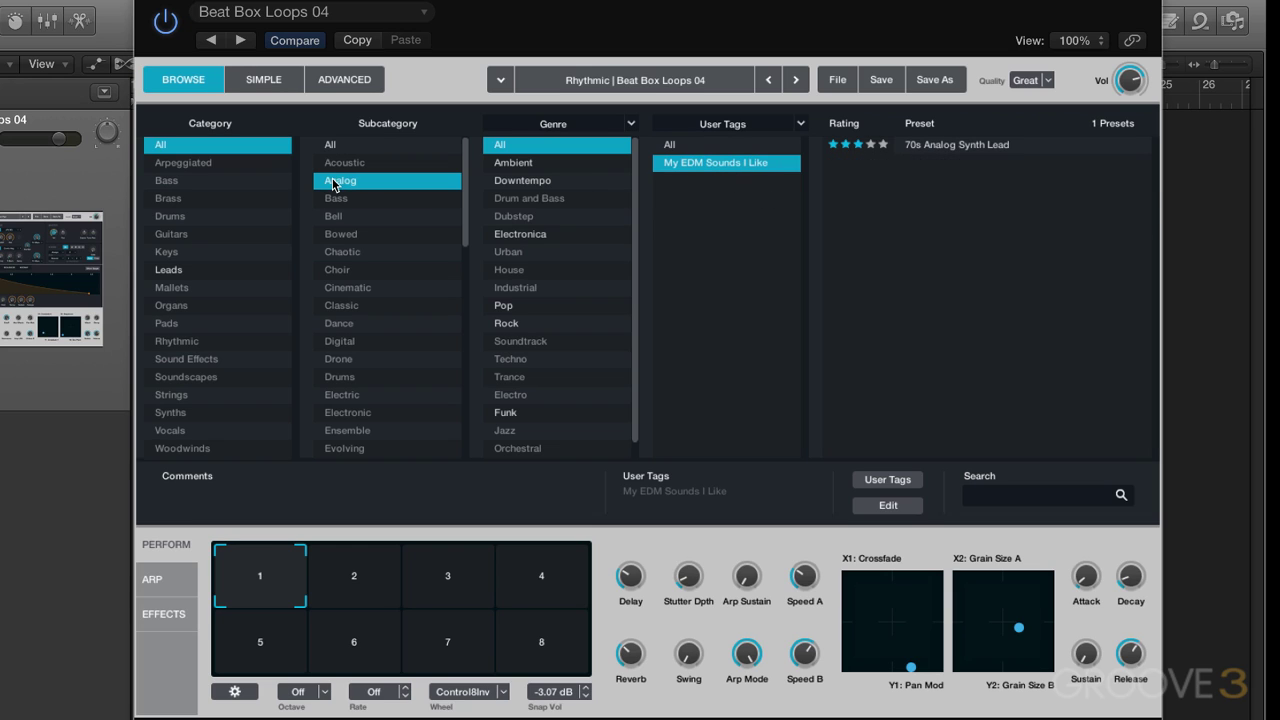
pyautogui.click(519, 184)
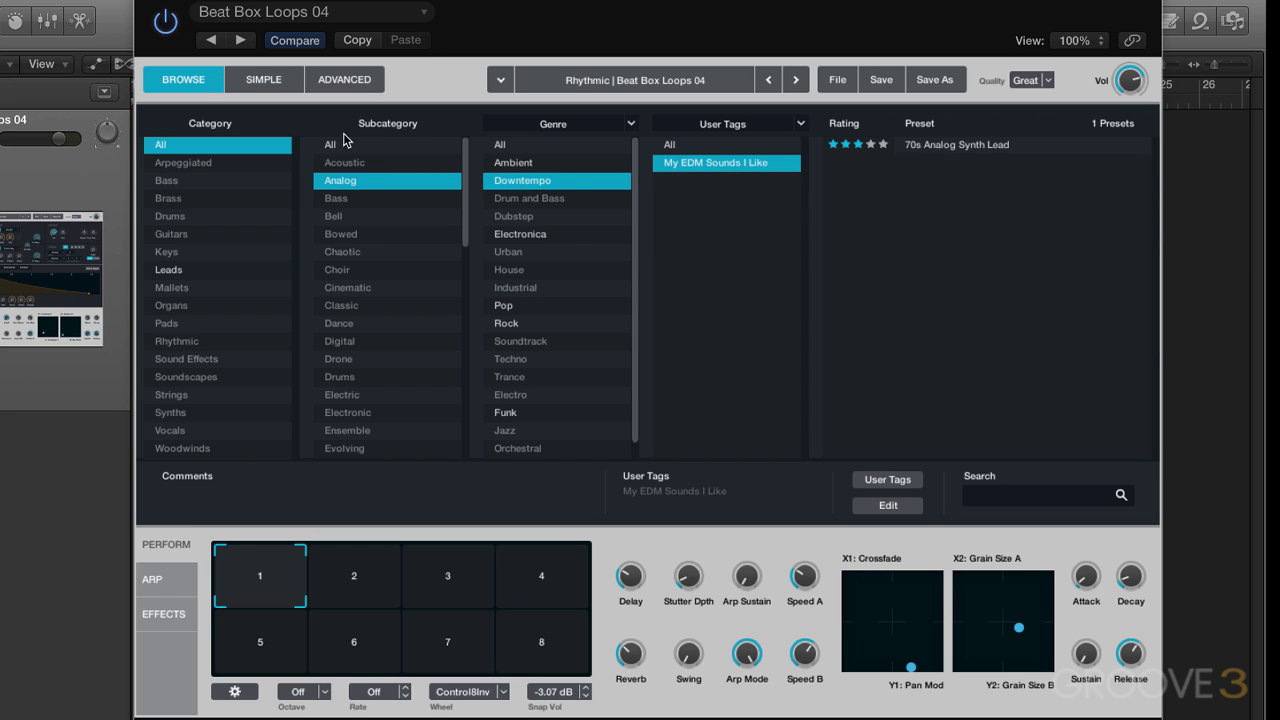
pyautogui.click(670, 144)
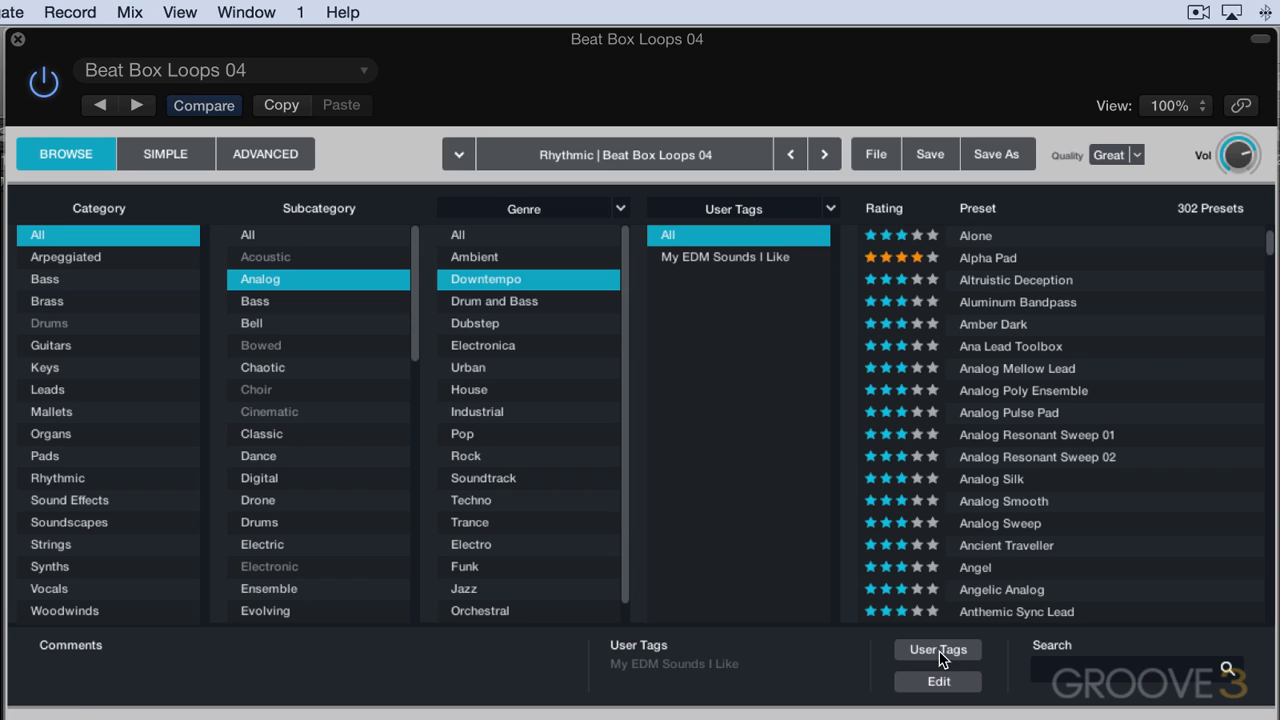
# Examine the user tag options for Beat Box Loops 04 in both the attribute editor and the preset browser
pyautogui.click(938, 681)
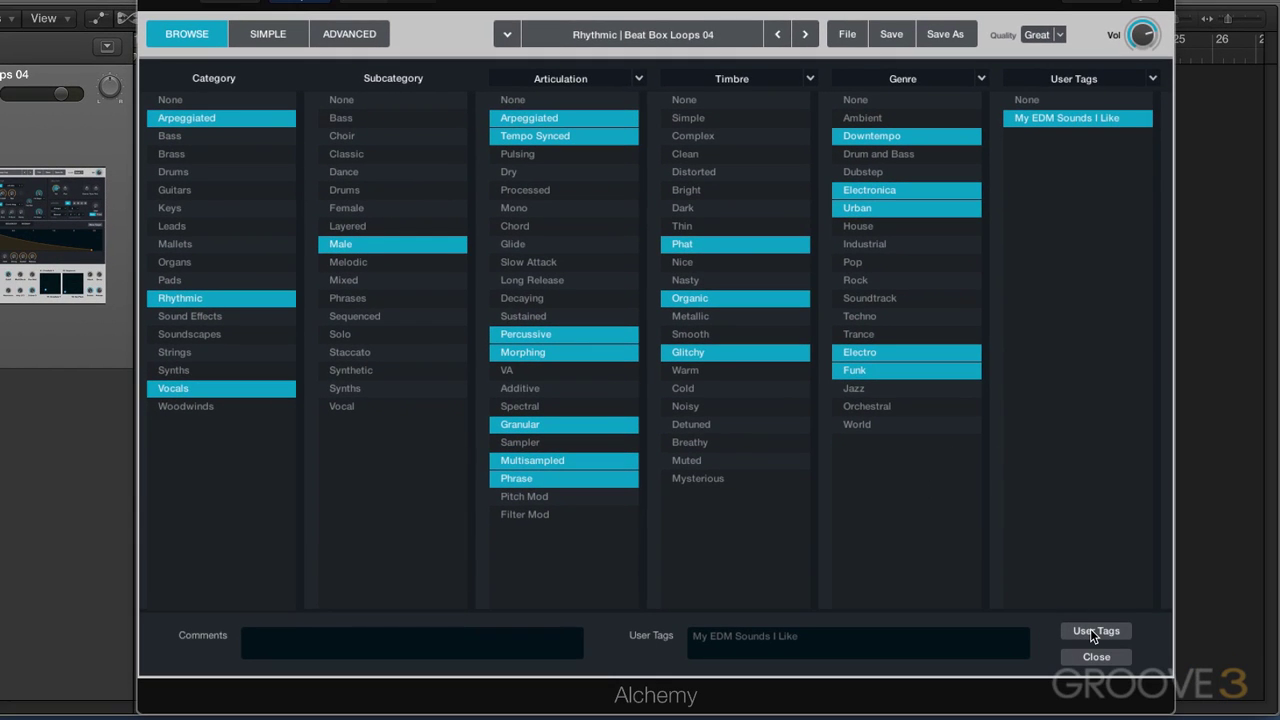
pyautogui.click(1090, 630)
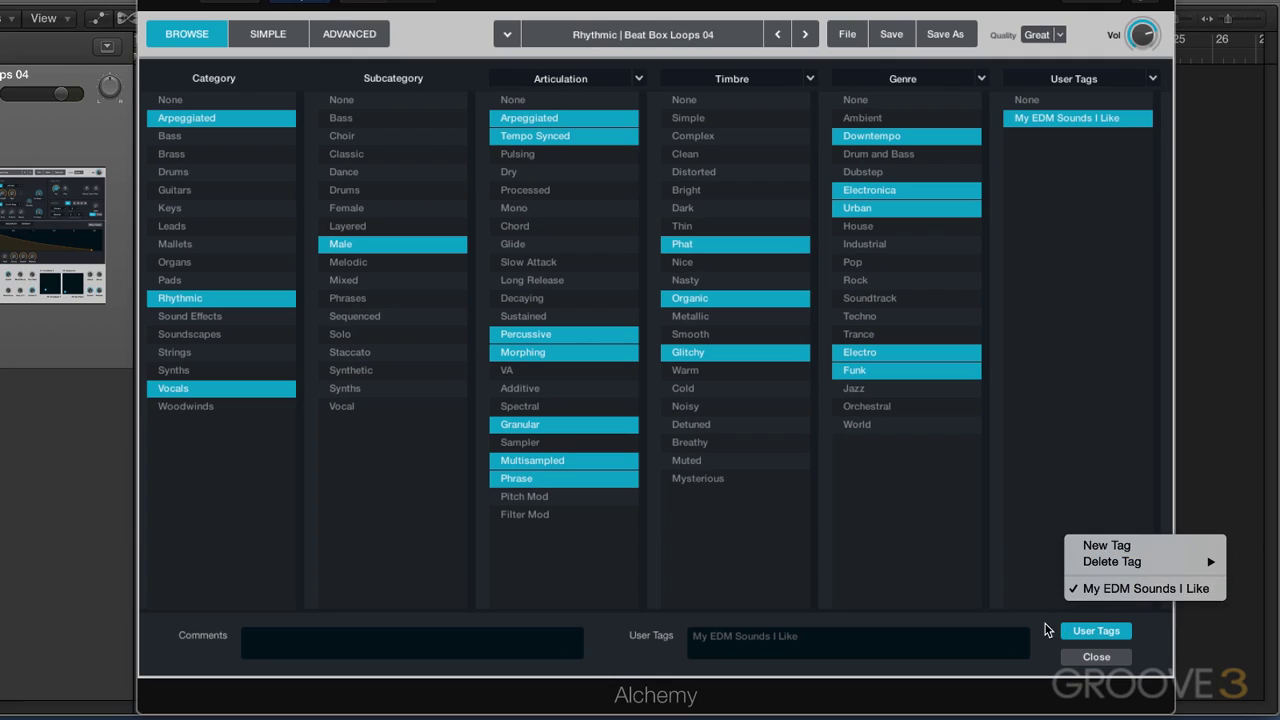
pyautogui.click(1045, 629)
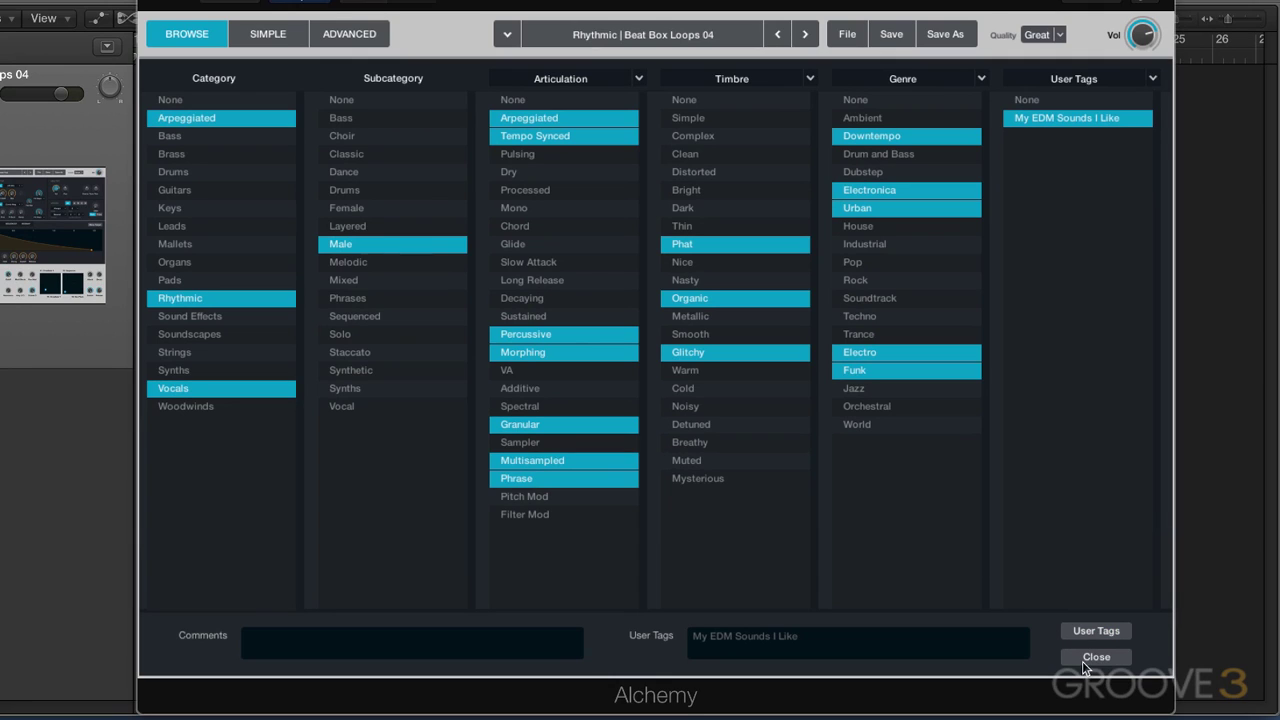
pyautogui.click(1084, 658)
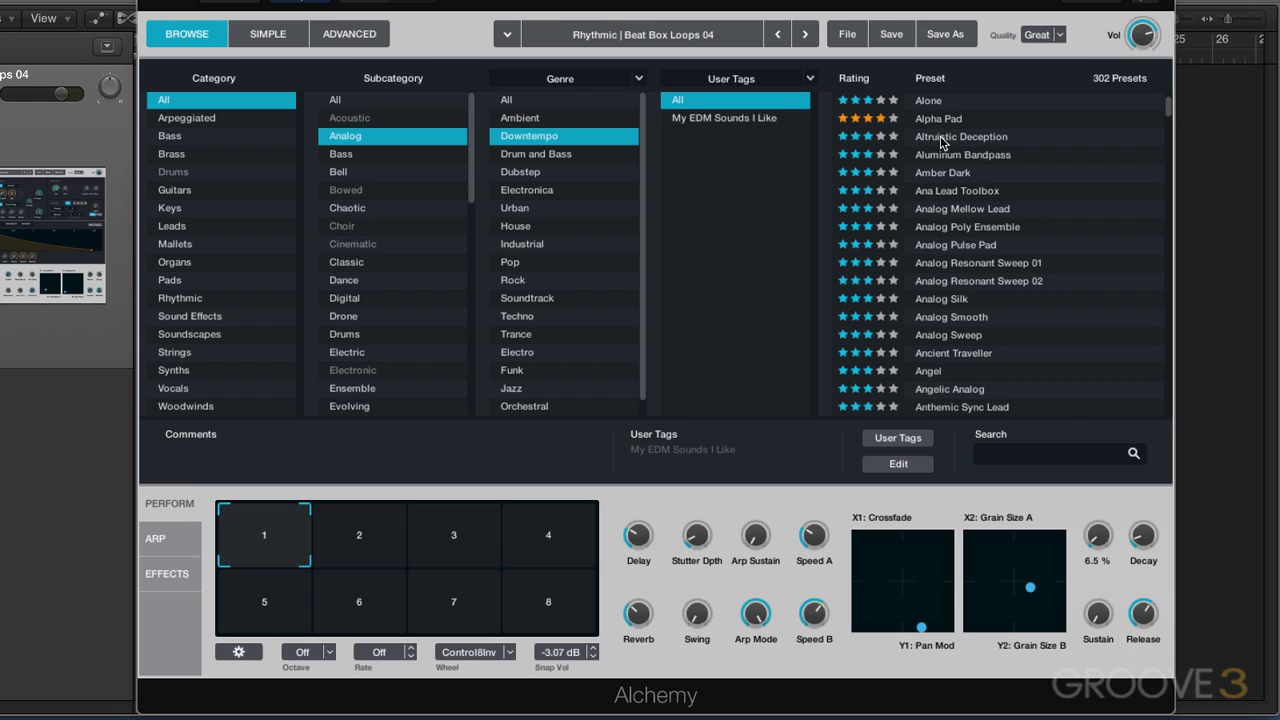
pyautogui.click(915, 442)
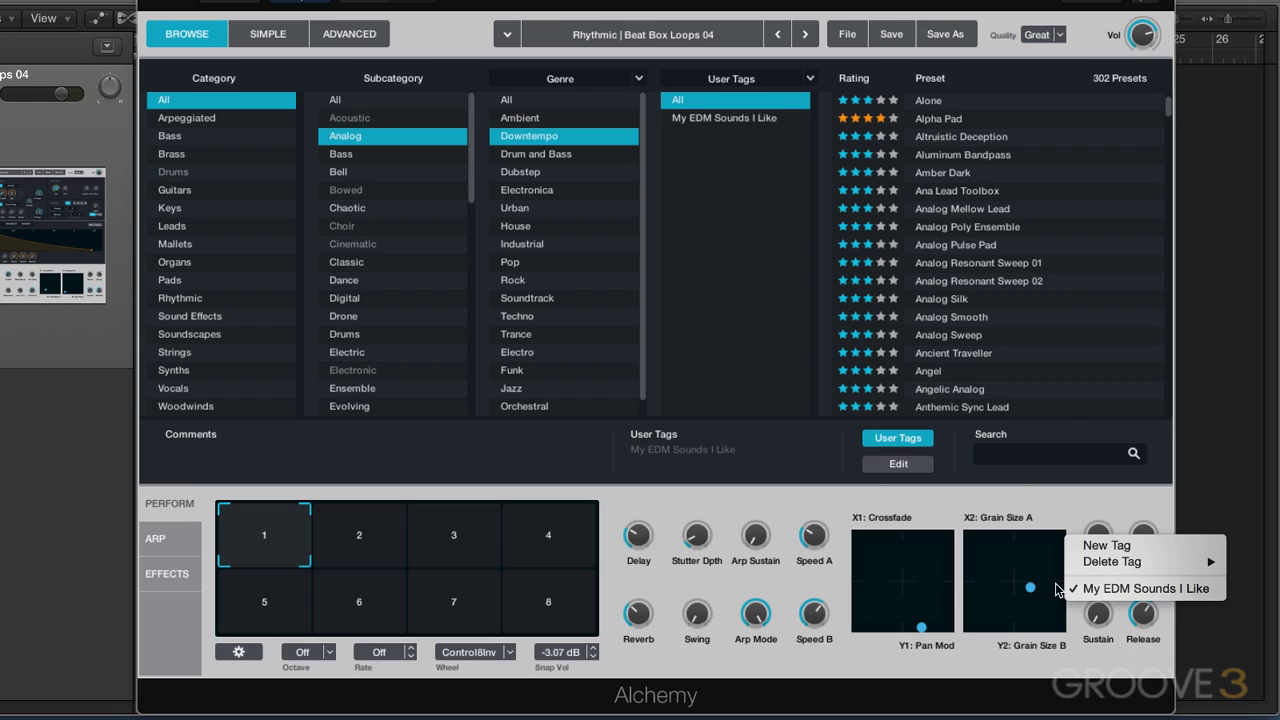
pyautogui.click(1027, 426)
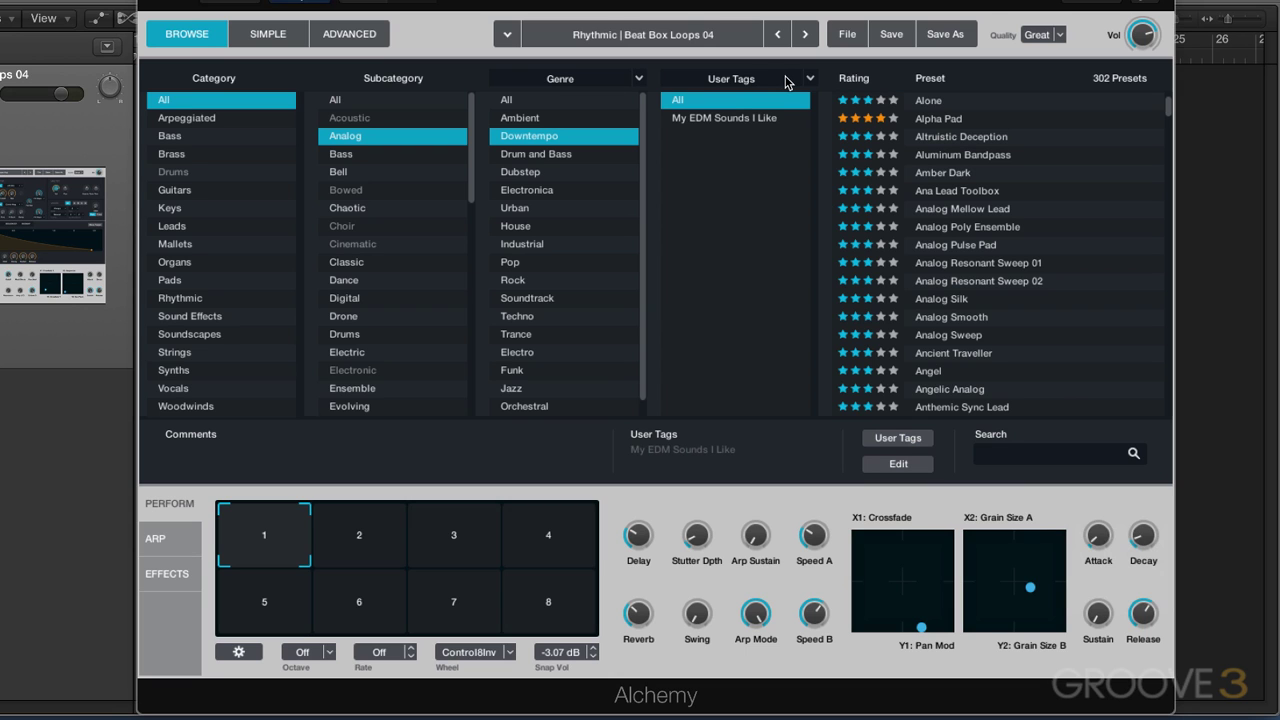
# Filter the Analog Downtempo presets by "My EDM Sounds I Like", and reset the user tag, genre and subcategory filters to All
pyautogui.click(735, 118)
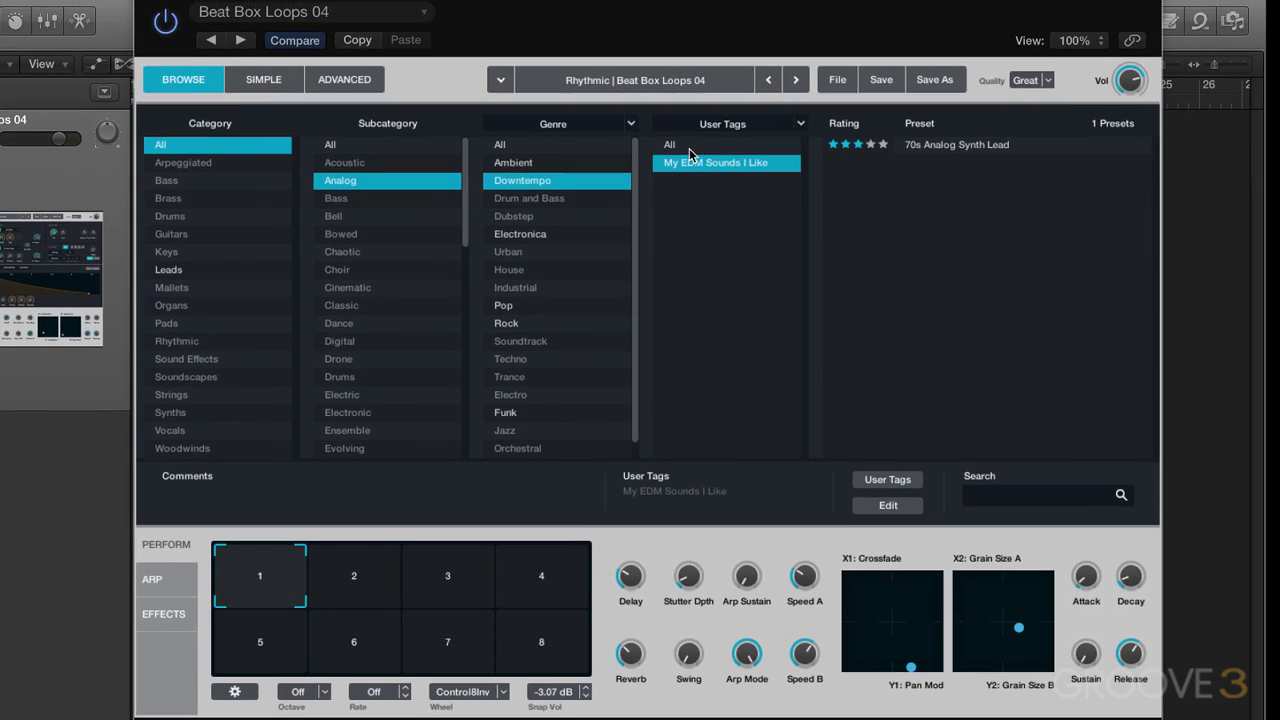
pyautogui.click(694, 113)
pyautogui.click(515, 113)
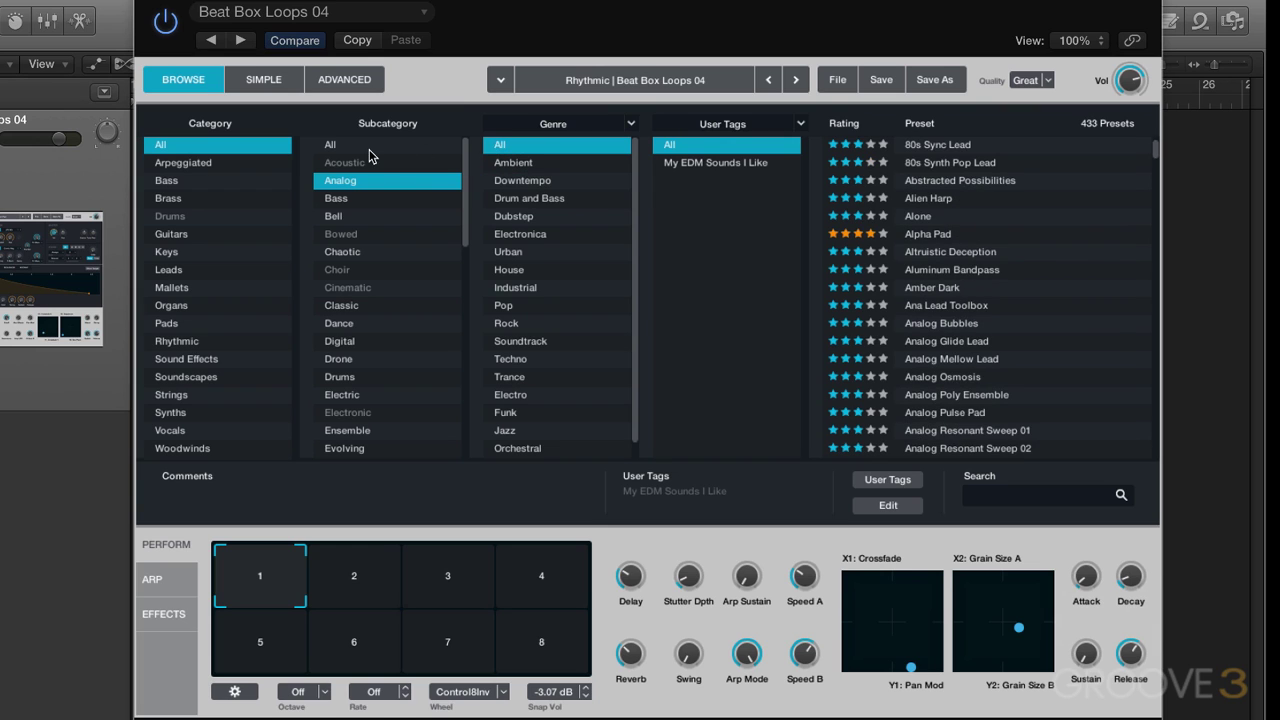
pyautogui.click(368, 148)
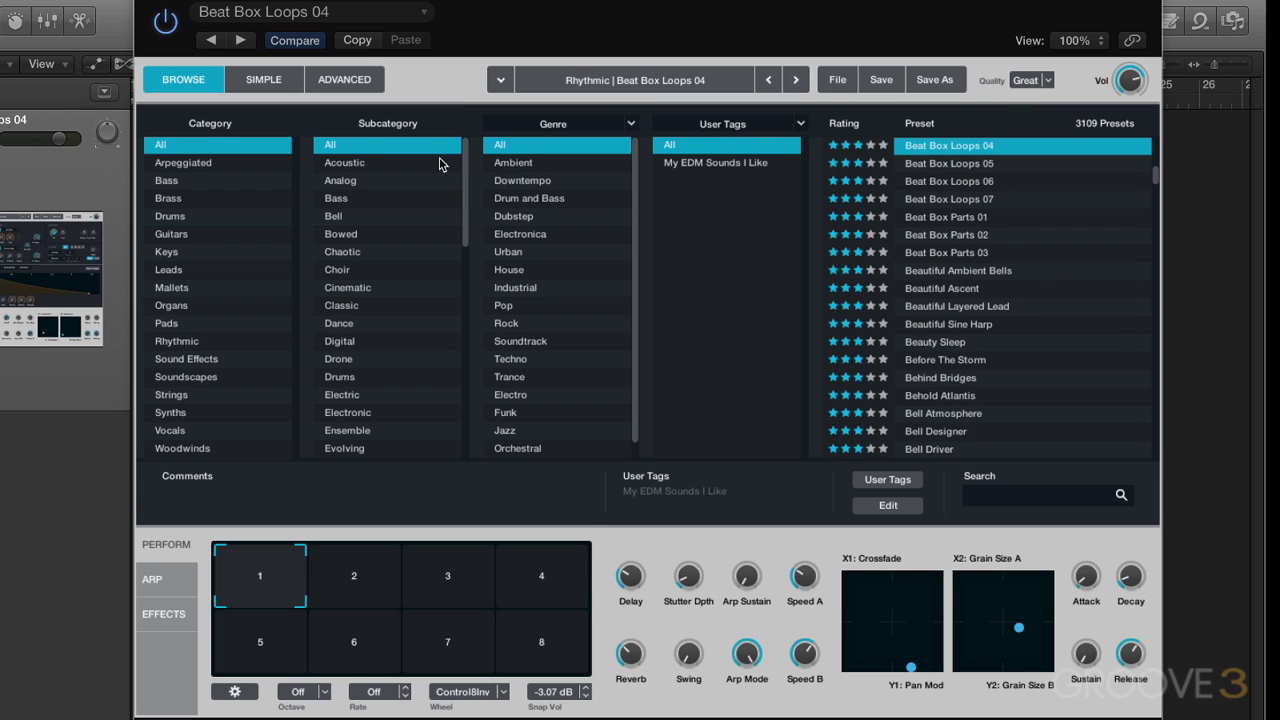
# Filter the whole library by "My EDM Sounds I Like" and remove that tag from Beat Box Loops 04
pyautogui.click(738, 163)
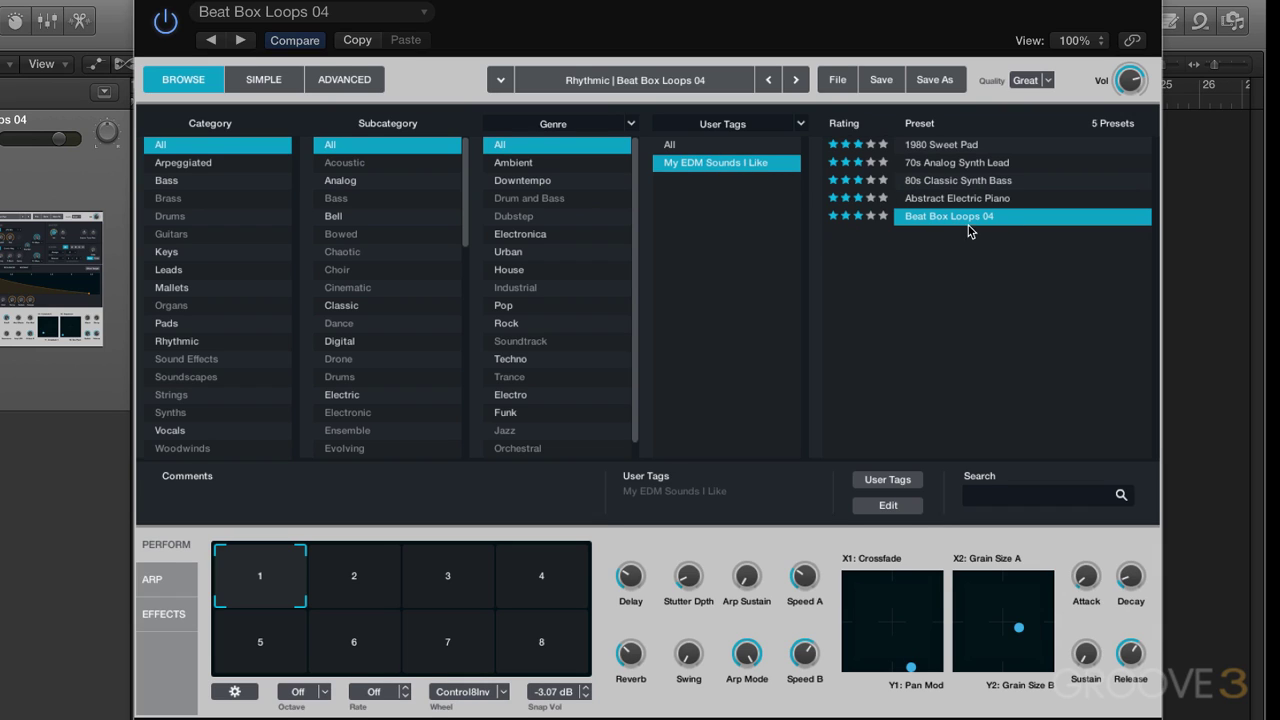
pyautogui.click(900, 480)
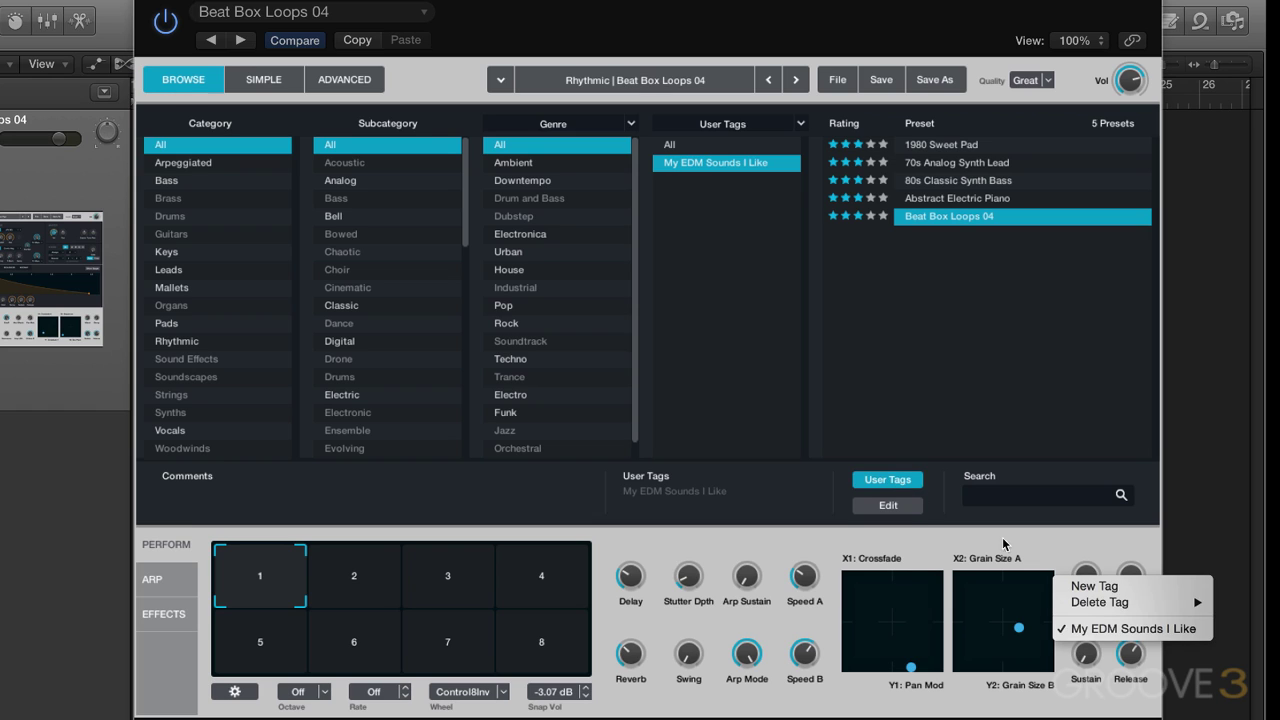
pyautogui.click(1120, 628)
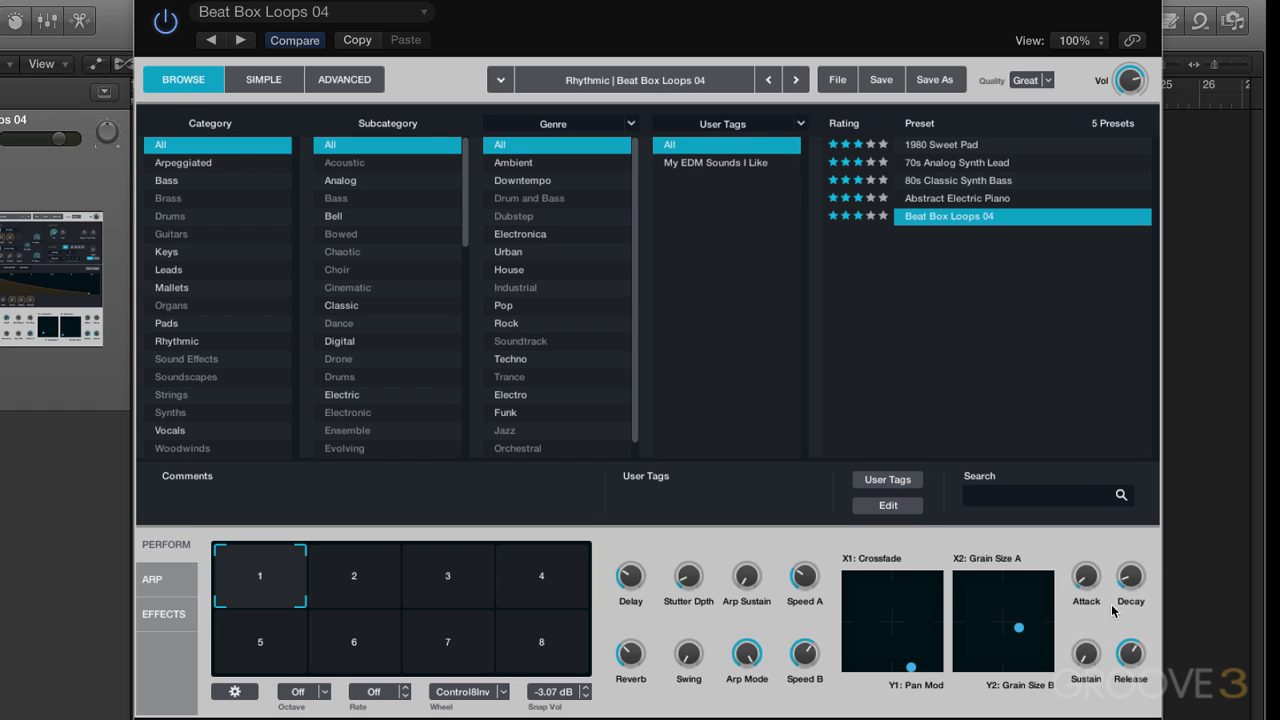
# Examine the user tag options for Abstract Electric Piano in the tagged list and for Adding in the full library
pyautogui.click(736, 163)
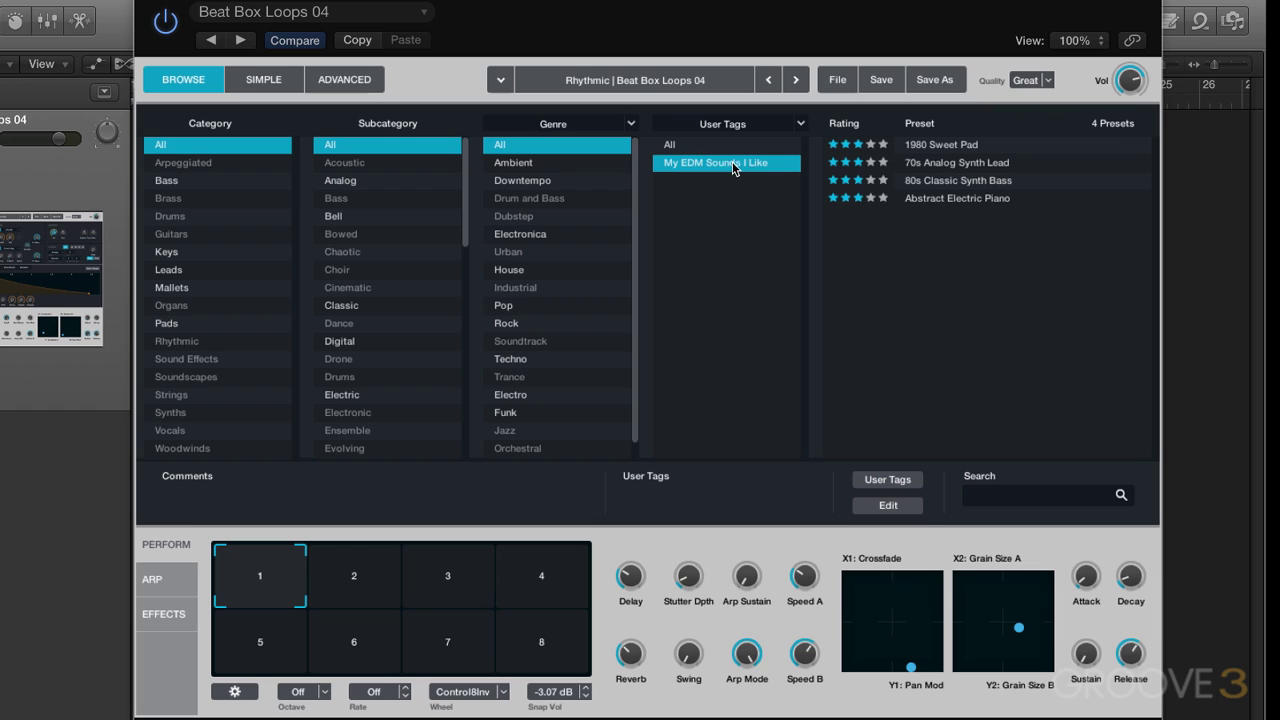
pyautogui.click(936, 199)
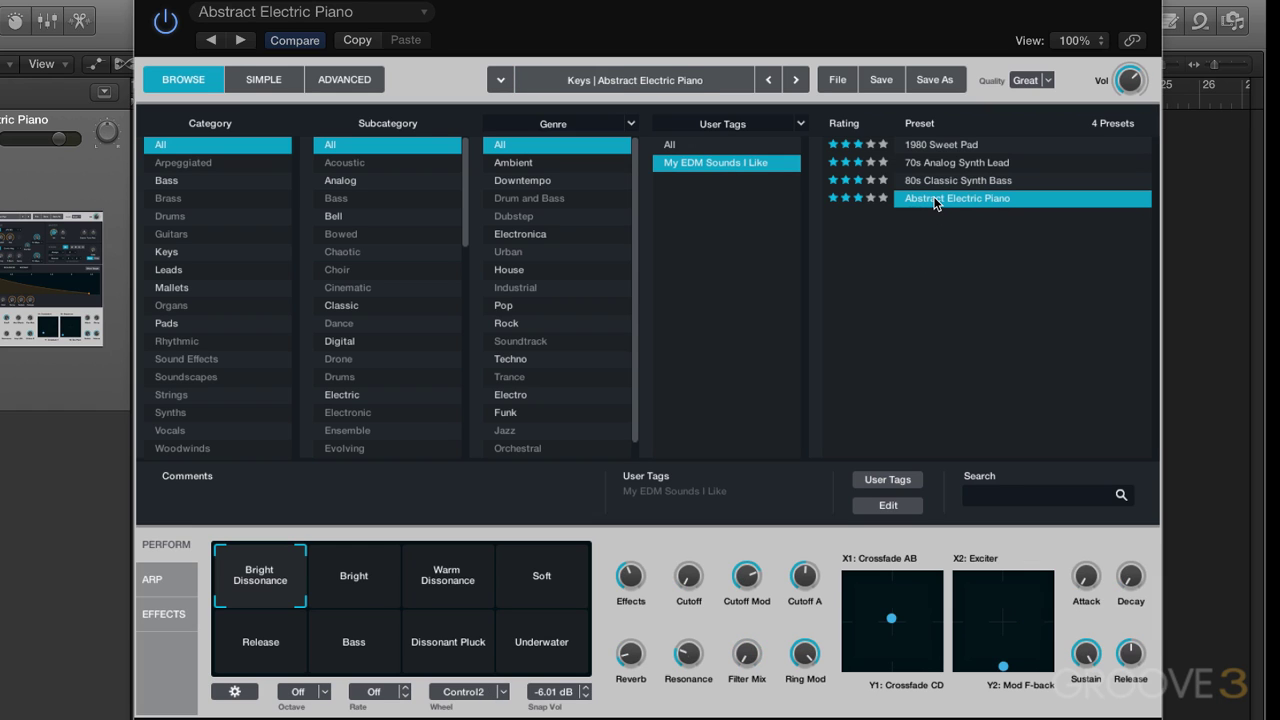
pyautogui.click(902, 476)
pyautogui.click(902, 550)
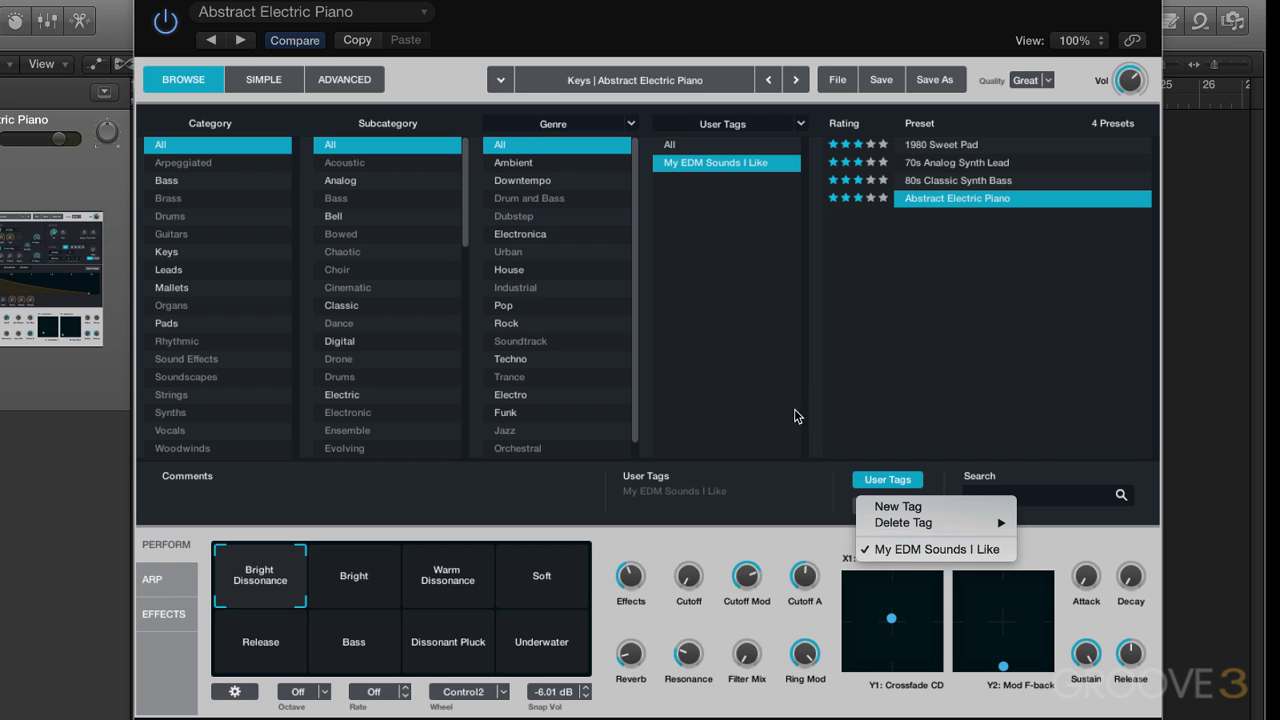
pyautogui.click(729, 146)
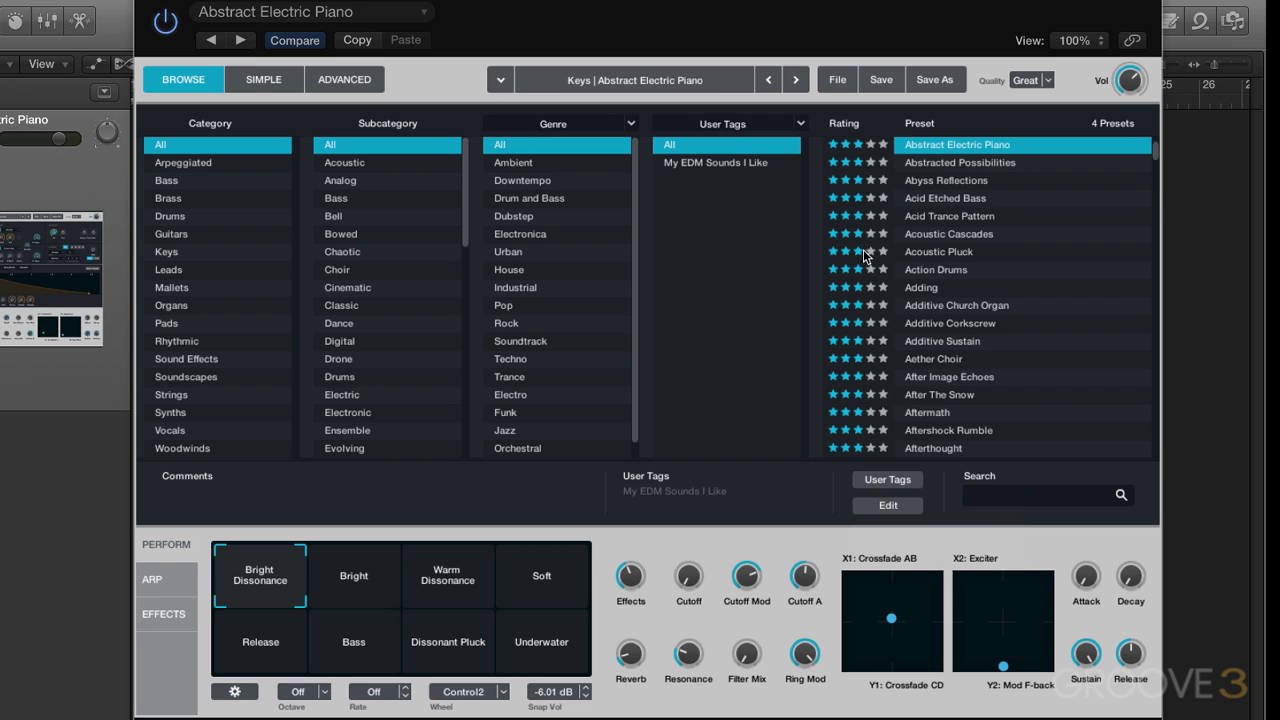
pyautogui.click(936, 288)
pyautogui.click(893, 483)
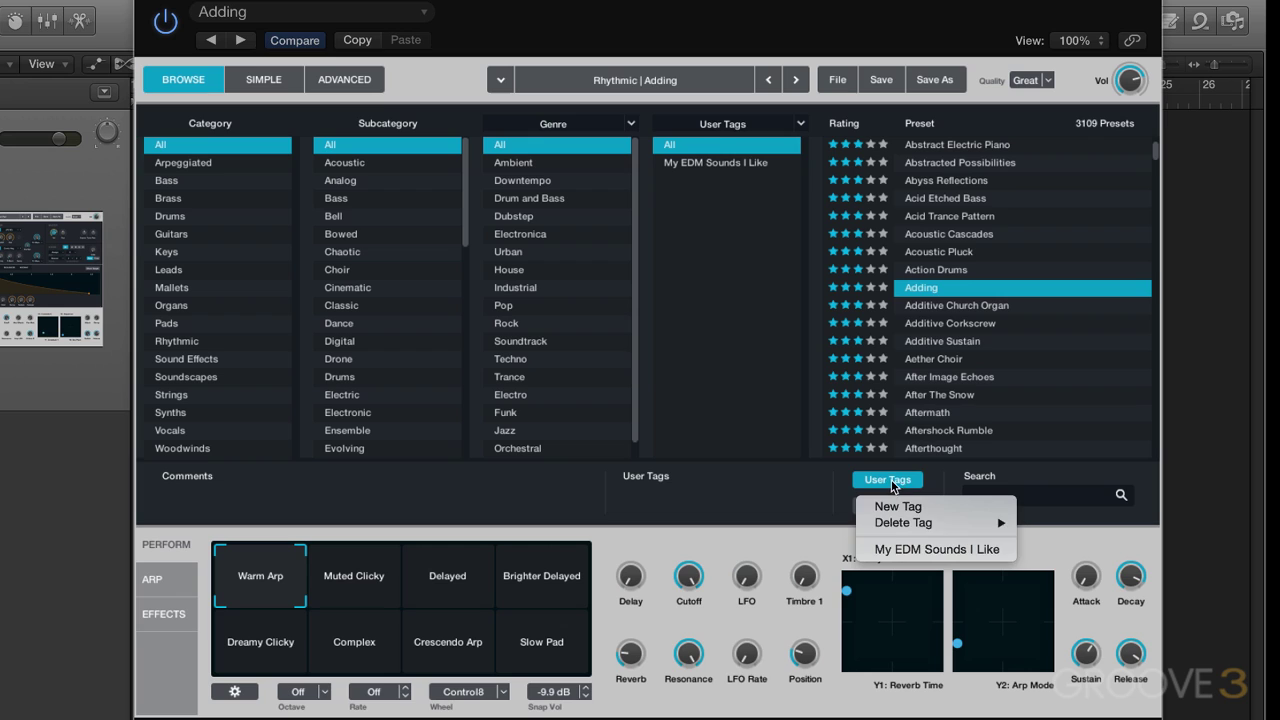
pyautogui.click(738, 321)
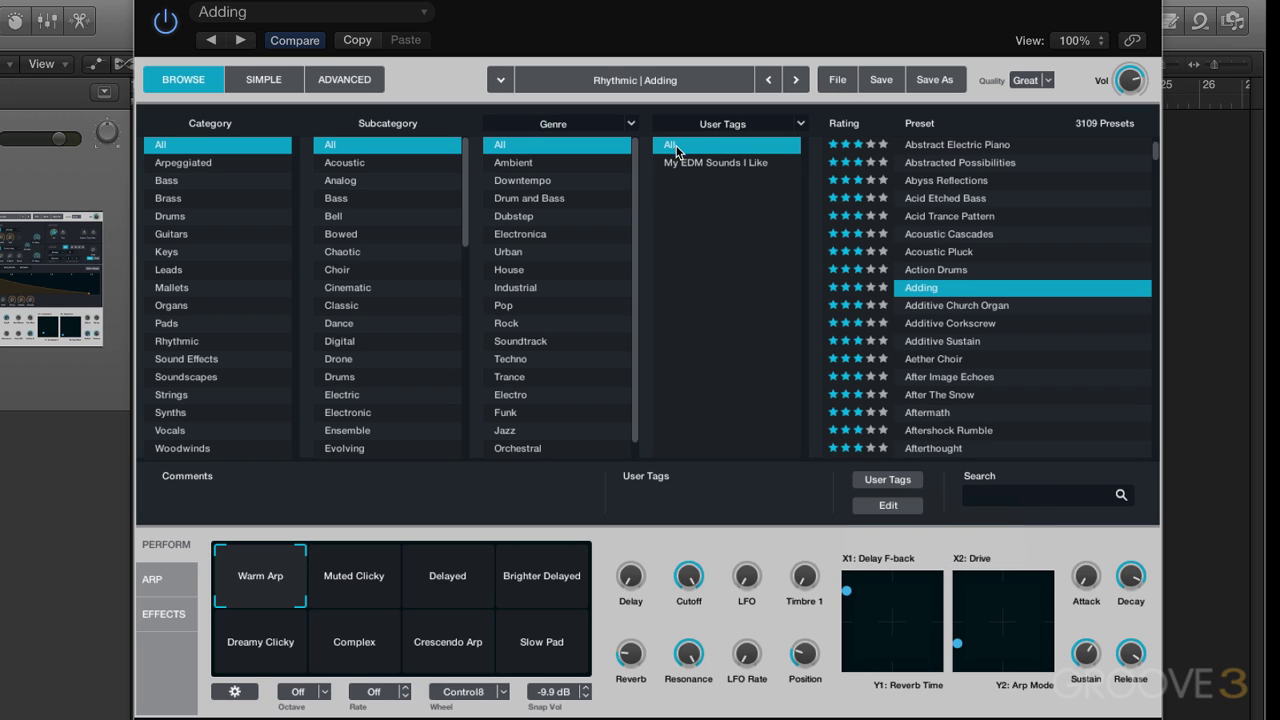
# Filter the presets by "My EDM Sounds I Like" again and remove the tag from Abstract Electric Piano
pyautogui.click(694, 165)
pyautogui.click(943, 197)
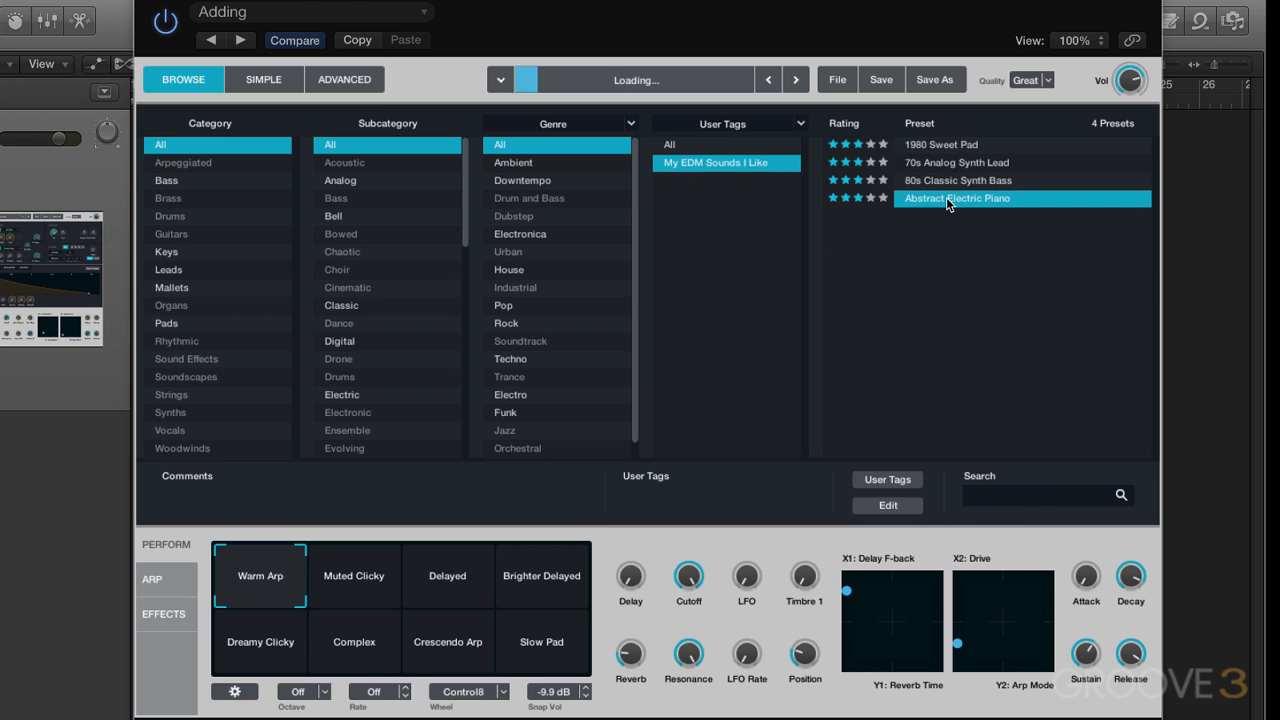
pyautogui.click(896, 482)
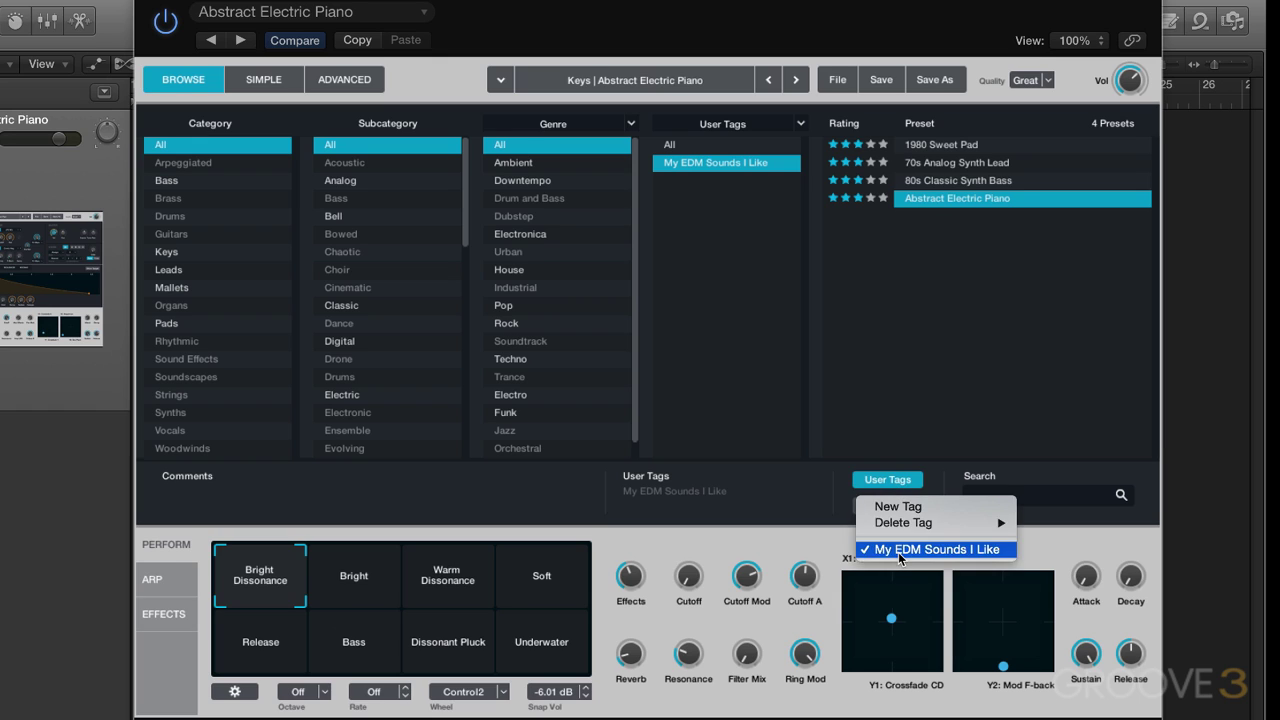
pyautogui.click(898, 550)
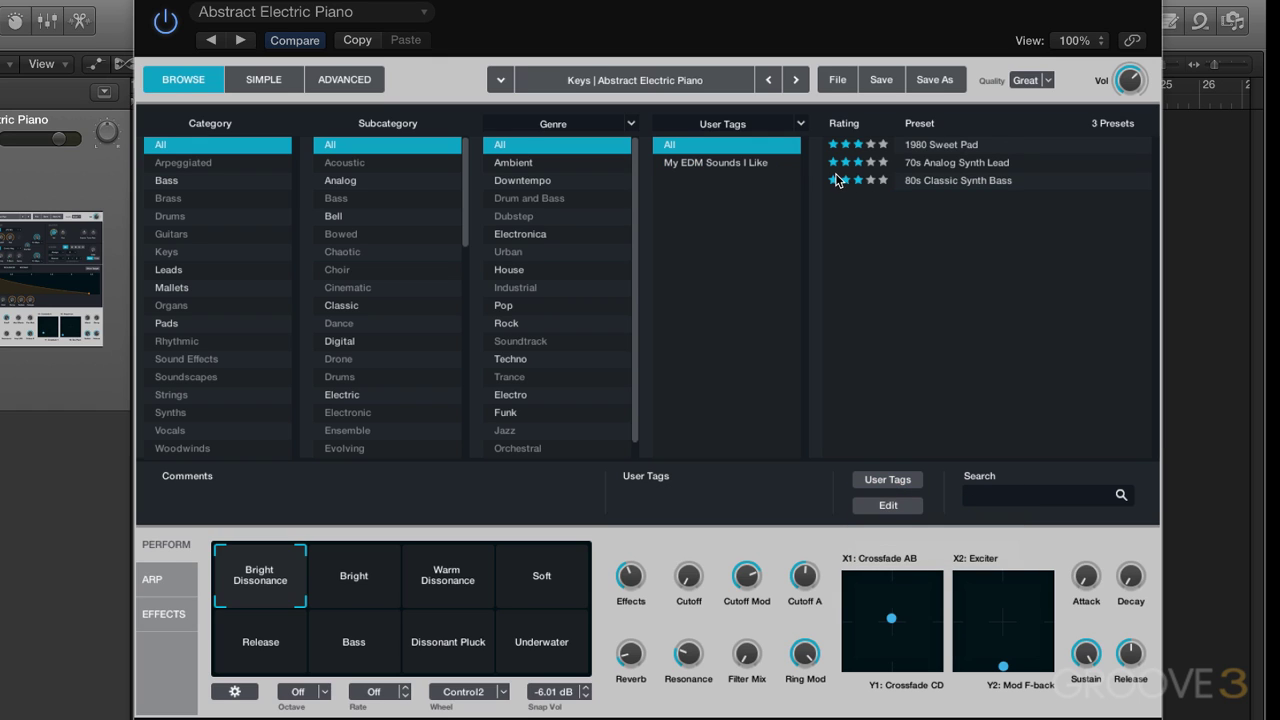
# Delete the "My EDM Sounds I Like" user tag in the attribute editor and return to the preset browser
pyautogui.click(888, 506)
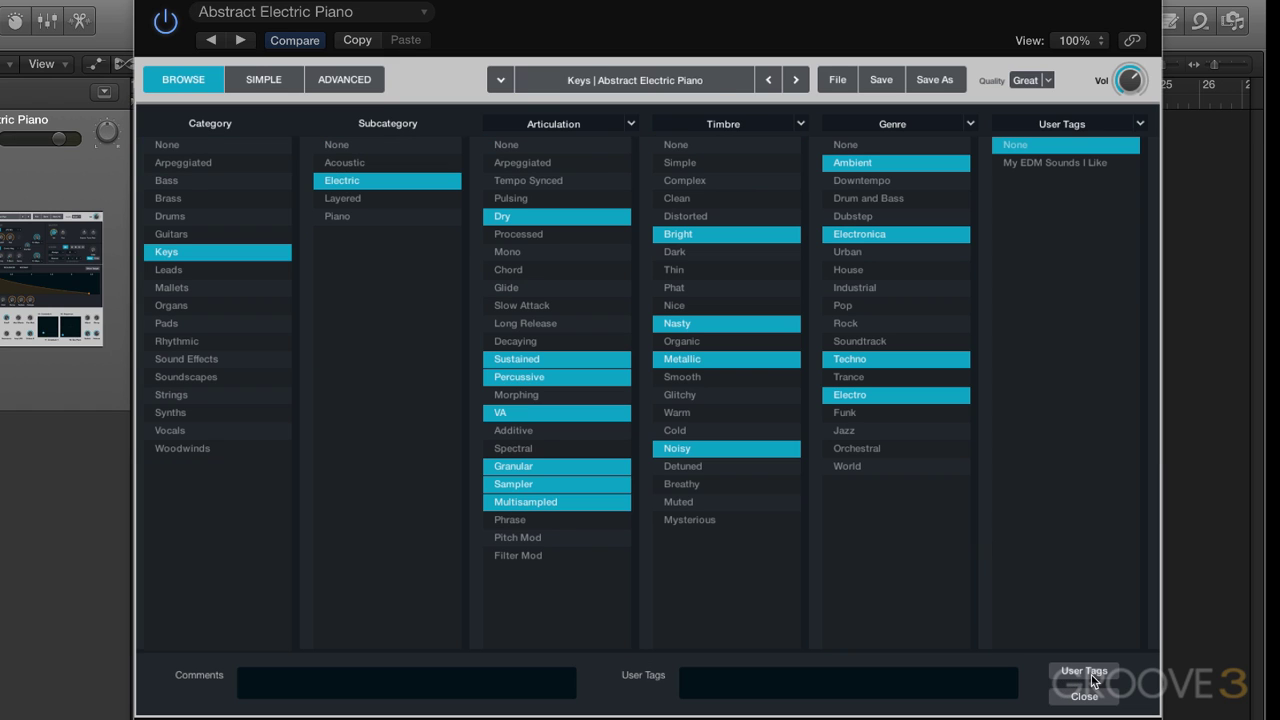
pyautogui.click(1094, 675)
pyautogui.moveTo(1103, 605)
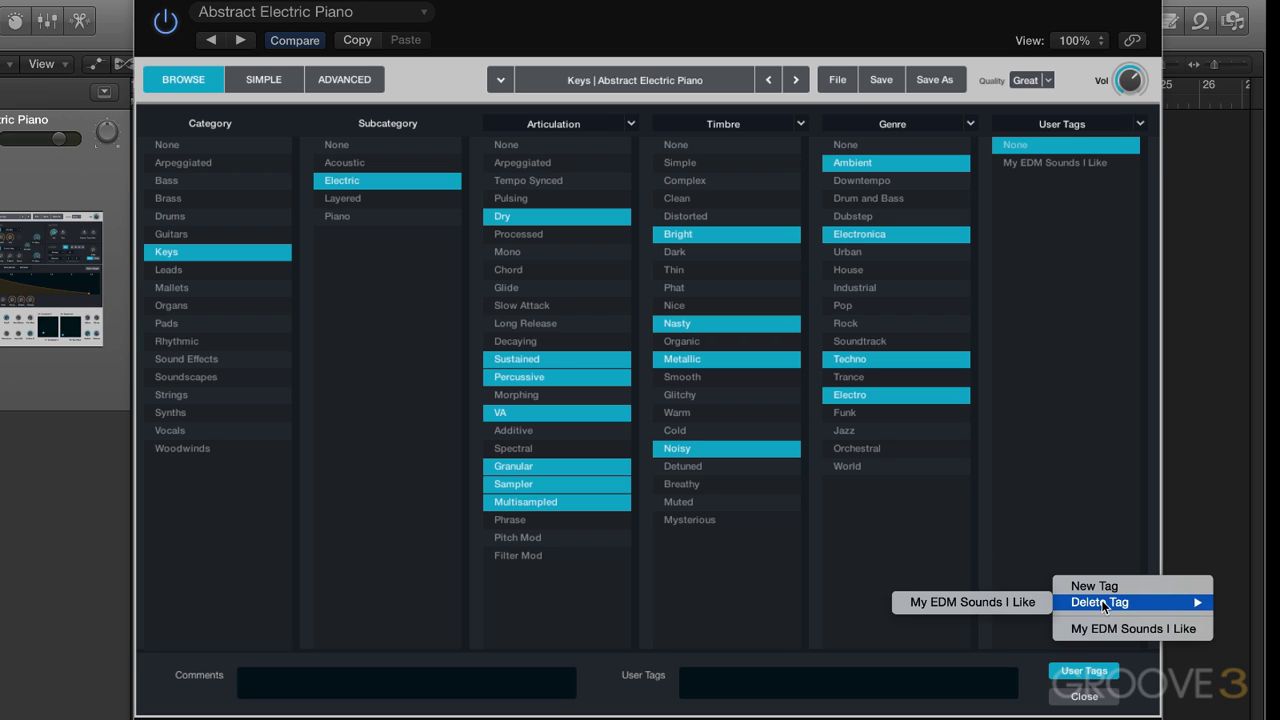
pyautogui.click(975, 603)
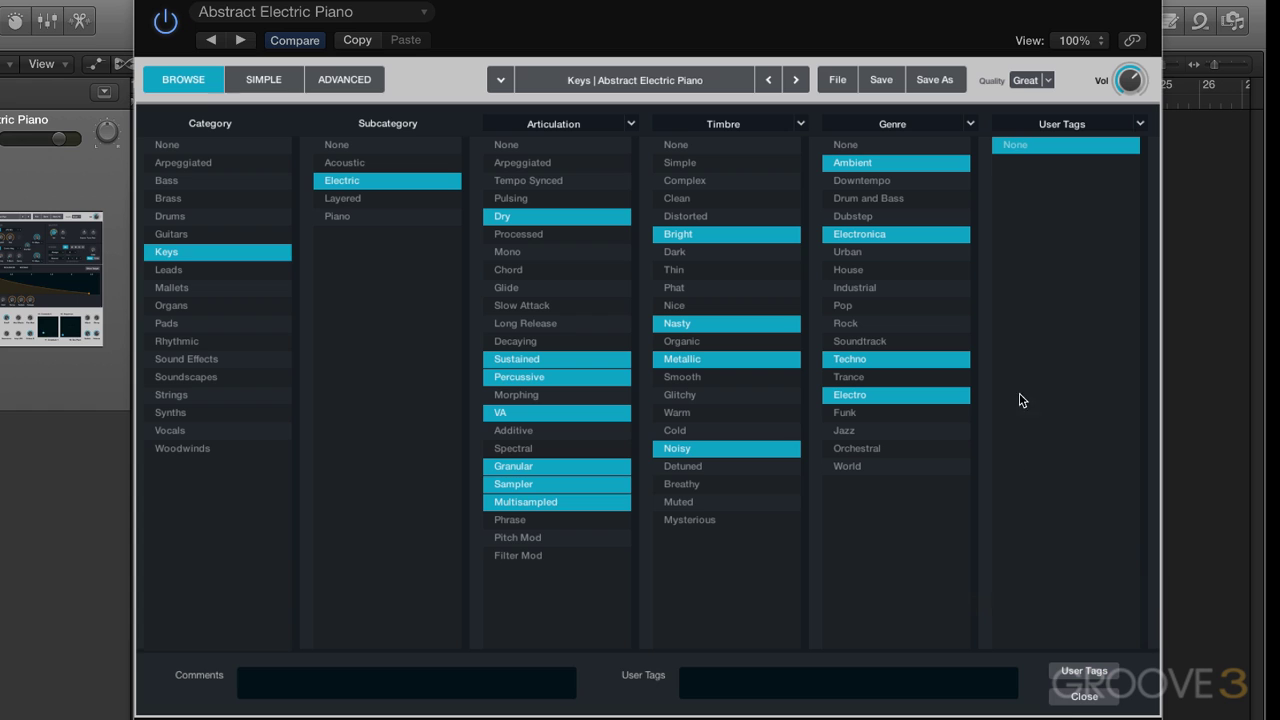
pyautogui.click(1082, 695)
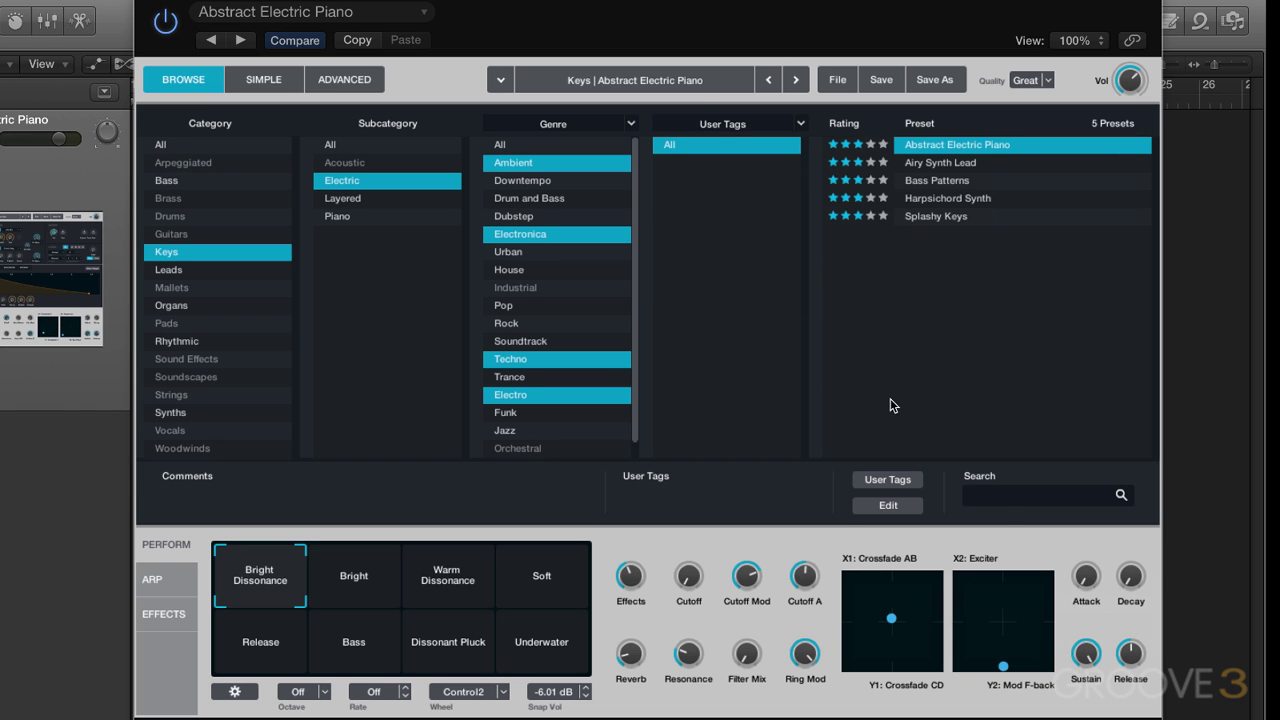